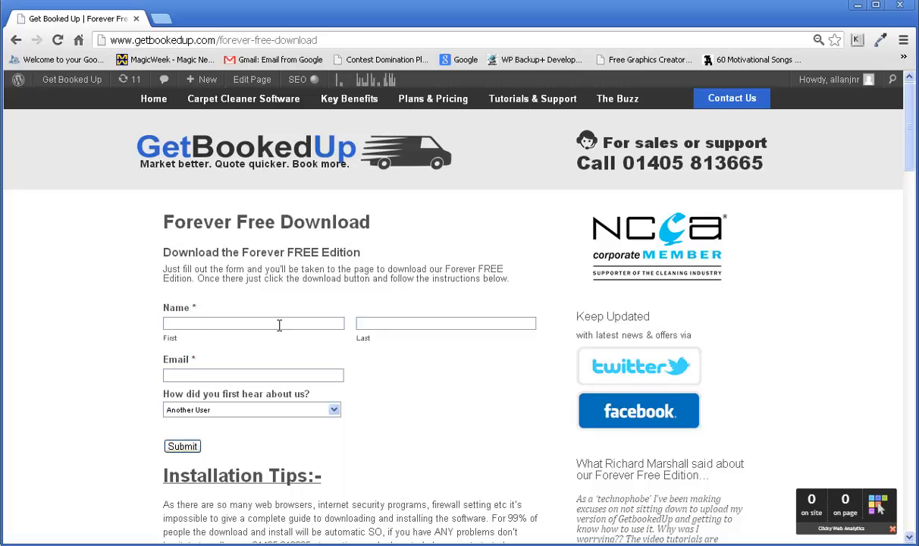
Fill the download form with name Test Testing, an e-mail address, and referral source Google Search
{"action": "left_click", "coordinate": [279, 325]}
{"action": "type", "text": "Test"}
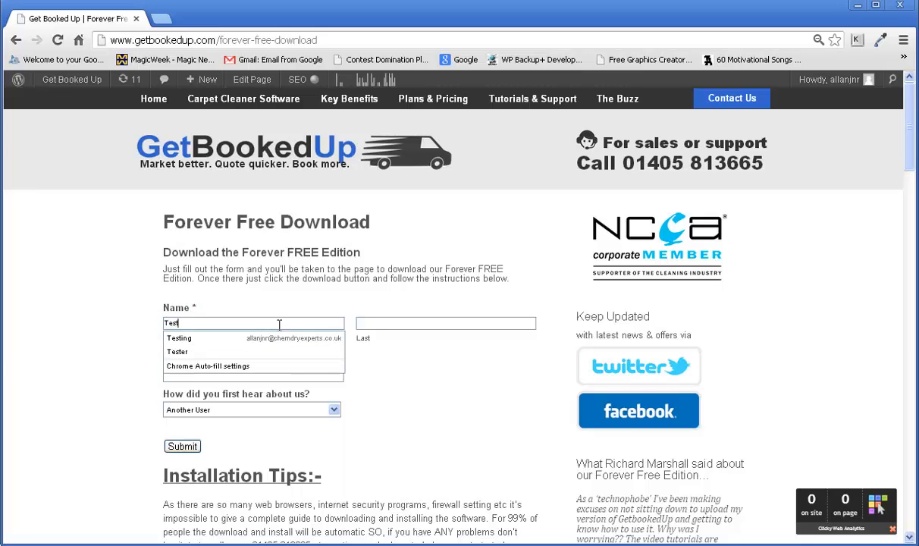
{"action": "key", "text": "Tab"}
{"action": "type", "text": "Te"}
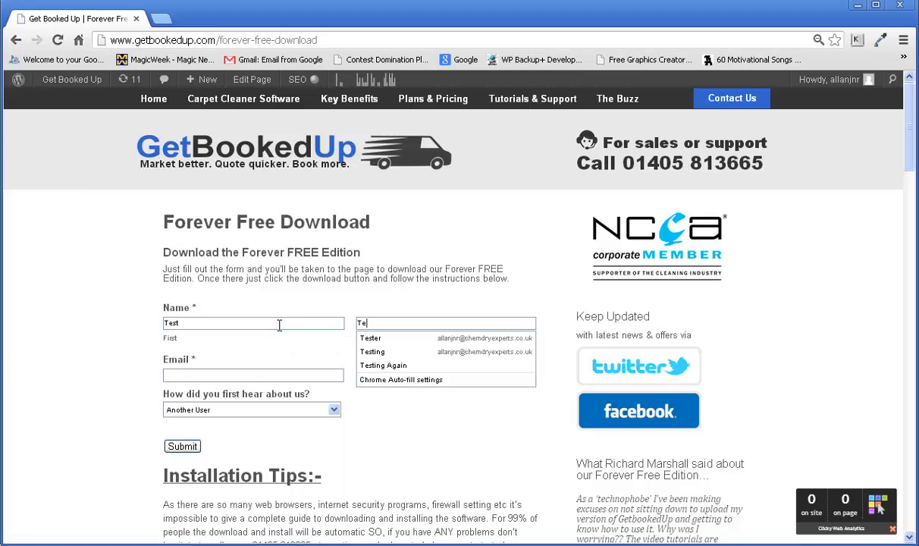
{"action": "type", "text": "sting"}
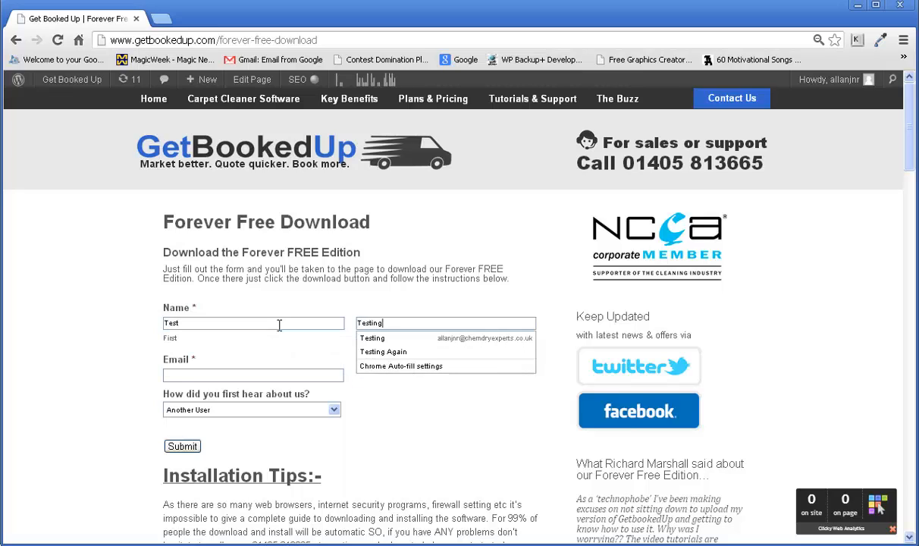
{"action": "key", "text": "Tab"}
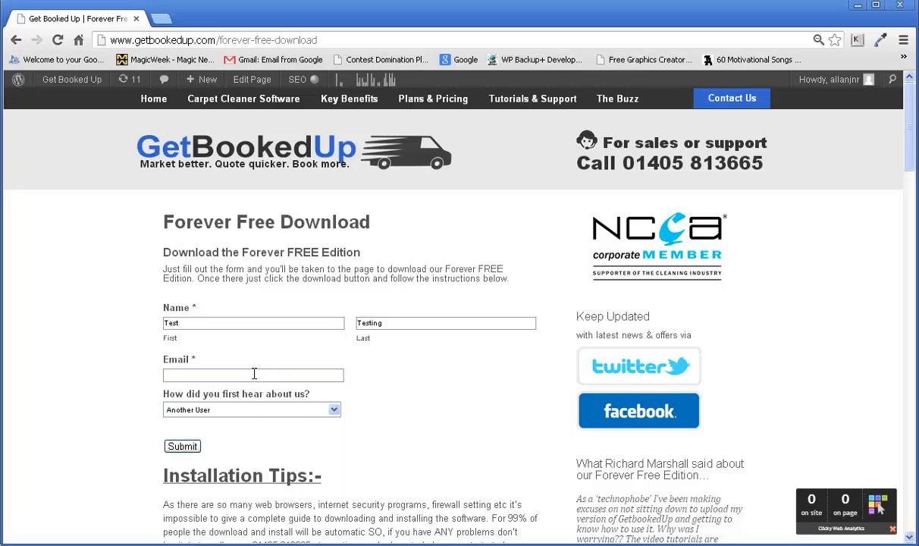
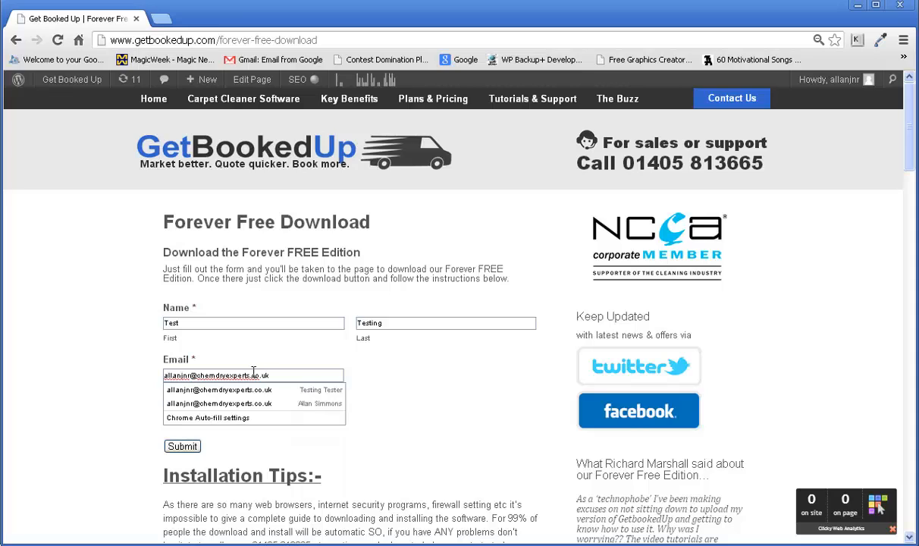
{"action": "left_click", "coordinate": [371, 376]}
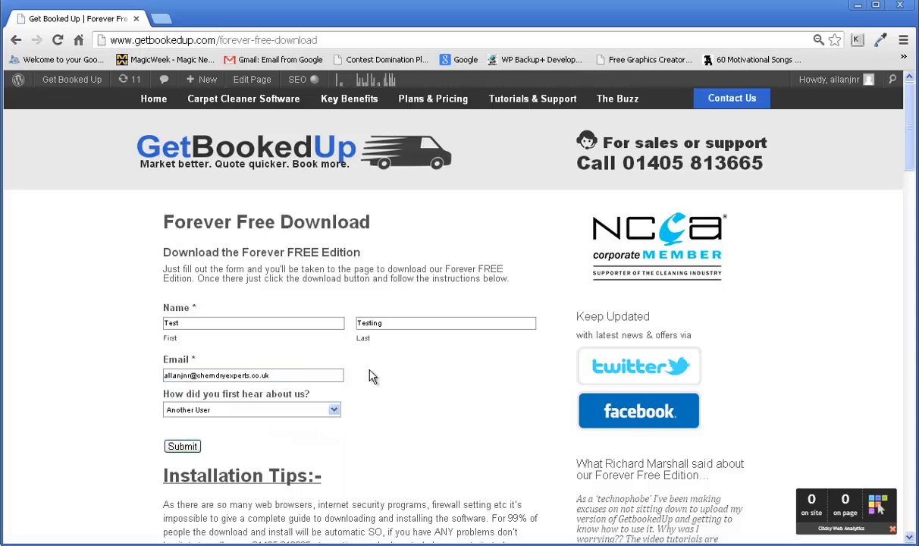
{"action": "left_click", "coordinate": [334, 410]}
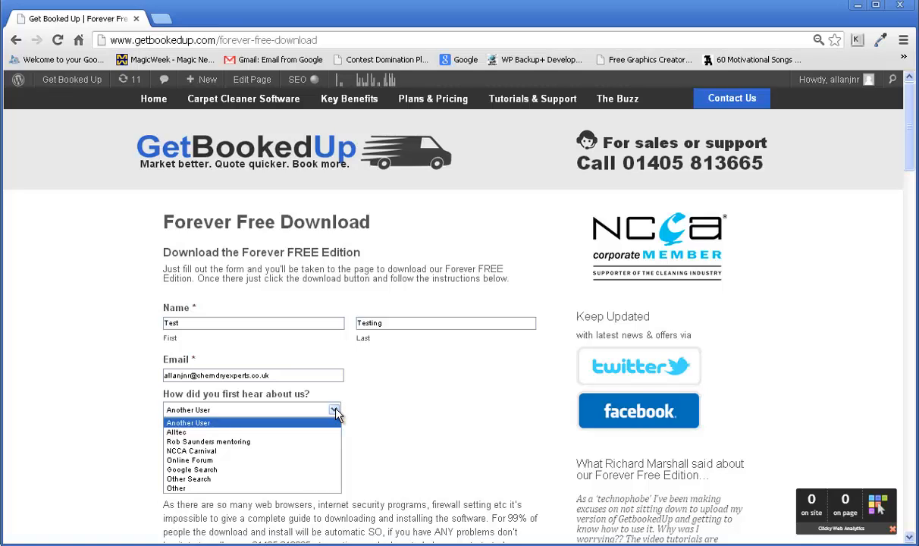
{"action": "left_click", "coordinate": [203, 469]}
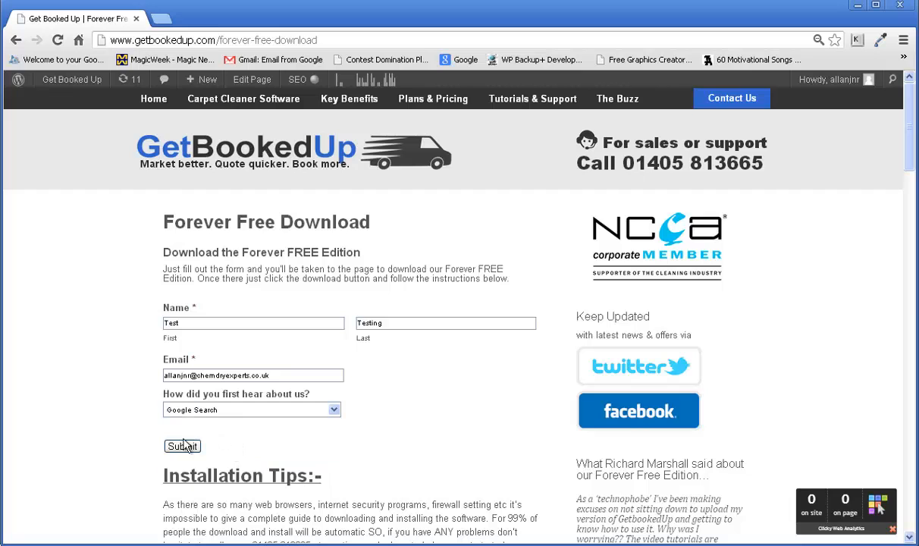
Submit the form and download the Forever FREE Edition installer GetBookedUpSetup (1).msi
{"action": "left_click", "coordinate": [184, 447]}
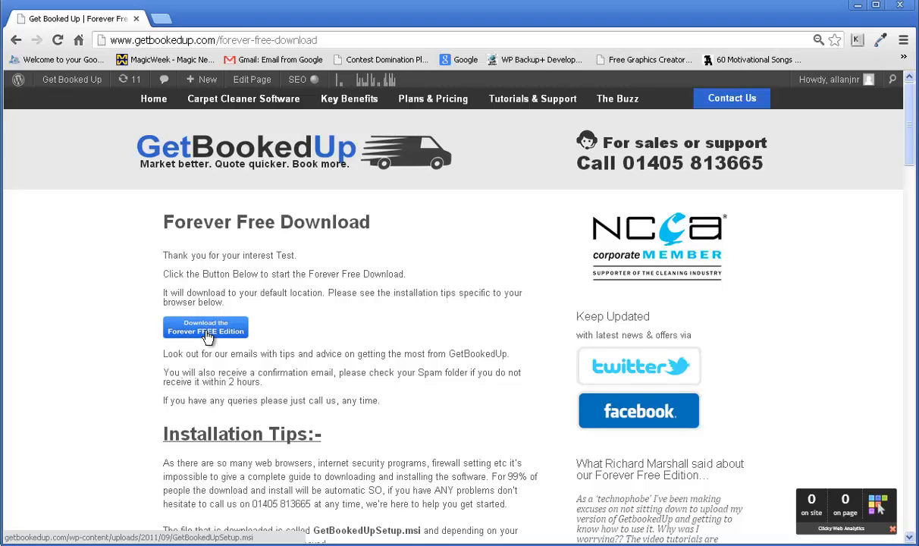
{"action": "left_click", "coordinate": [207, 337]}
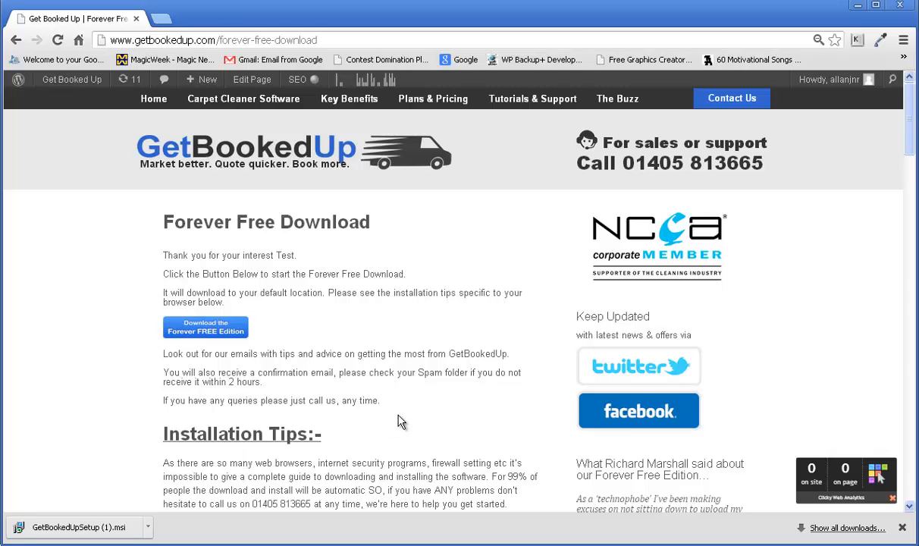
{"action": "scroll", "coordinate": [407, 420], "scroll_direction": "down", "scroll_amount": 2}
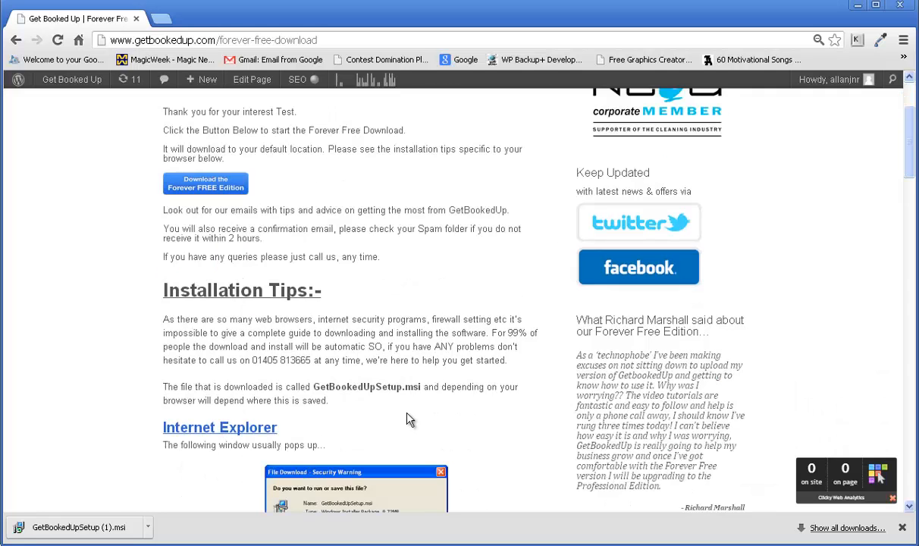
{"action": "scroll", "coordinate": [406, 420], "scroll_direction": "down", "scroll_amount": 3}
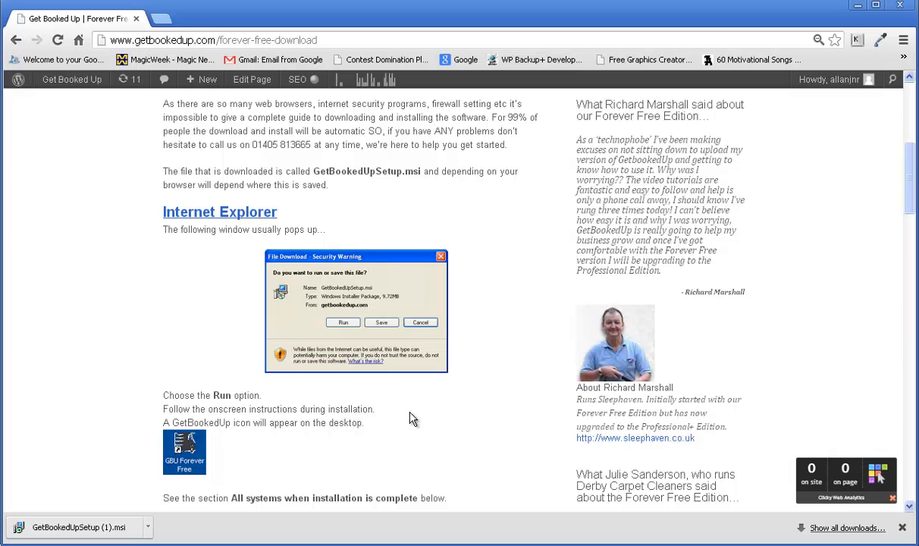
{"action": "scroll", "coordinate": [409, 419], "scroll_direction": "down", "scroll_amount": 12}
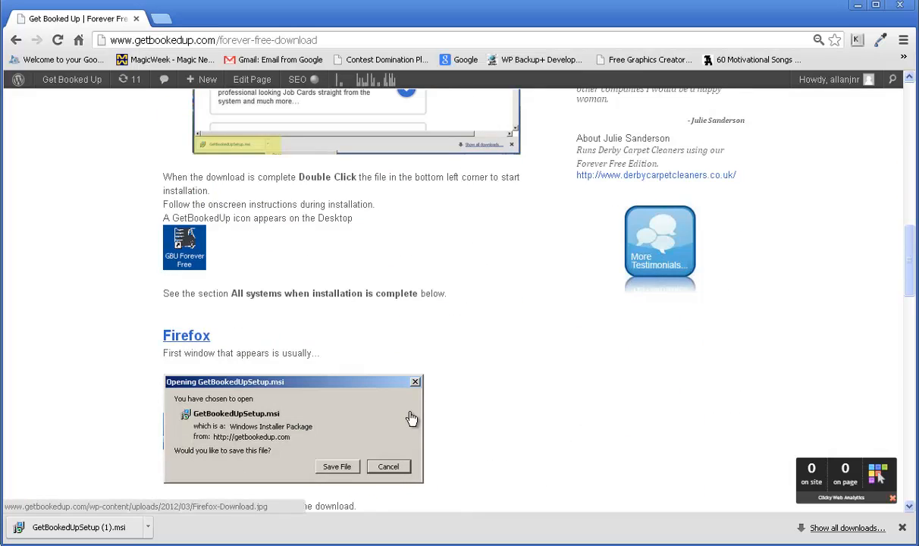
{"action": "scroll", "coordinate": [409, 419], "scroll_direction": "down", "scroll_amount": 3}
{"action": "scroll", "coordinate": [409, 419], "scroll_direction": "up", "scroll_amount": 15}
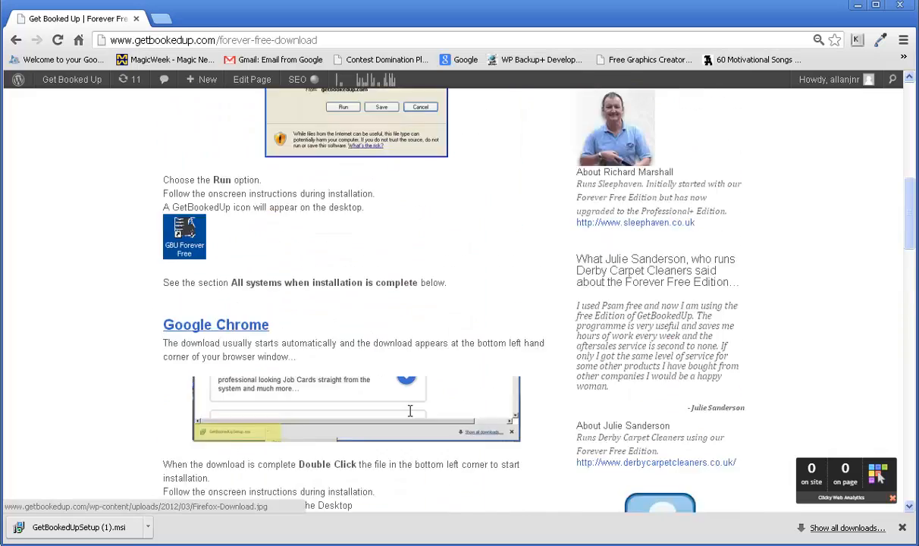
{"action": "scroll", "coordinate": [411, 418], "scroll_direction": "up", "scroll_amount": 4}
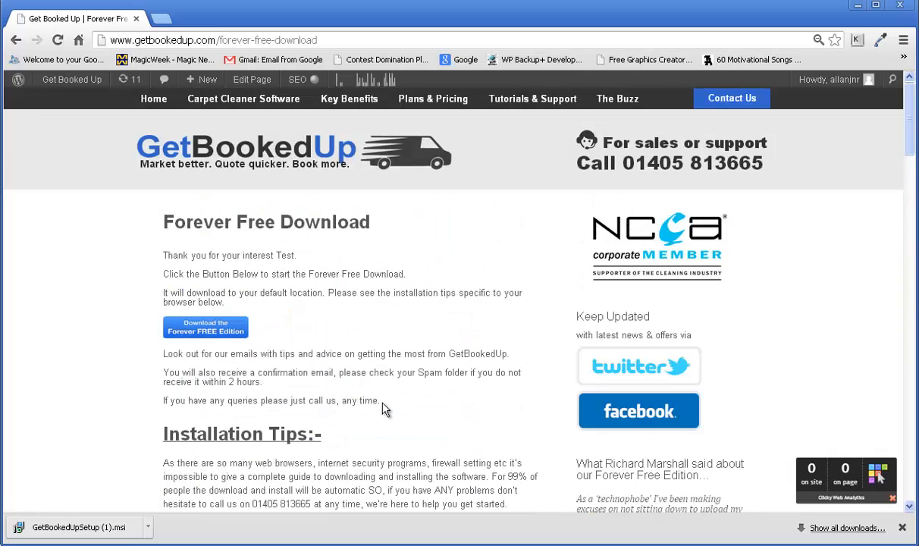
{"action": "scroll", "coordinate": [382, 406], "scroll_direction": "down", "scroll_amount": 1}
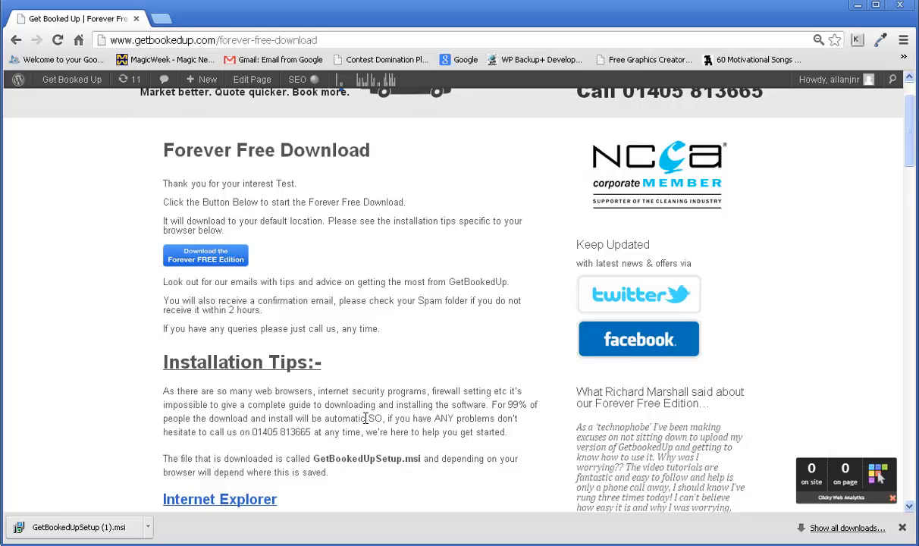
{"action": "scroll", "coordinate": [345, 395], "scroll_direction": "down", "scroll_amount": 2}
{"action": "scroll", "coordinate": [339, 399], "scroll_direction": "down", "scroll_amount": 3}
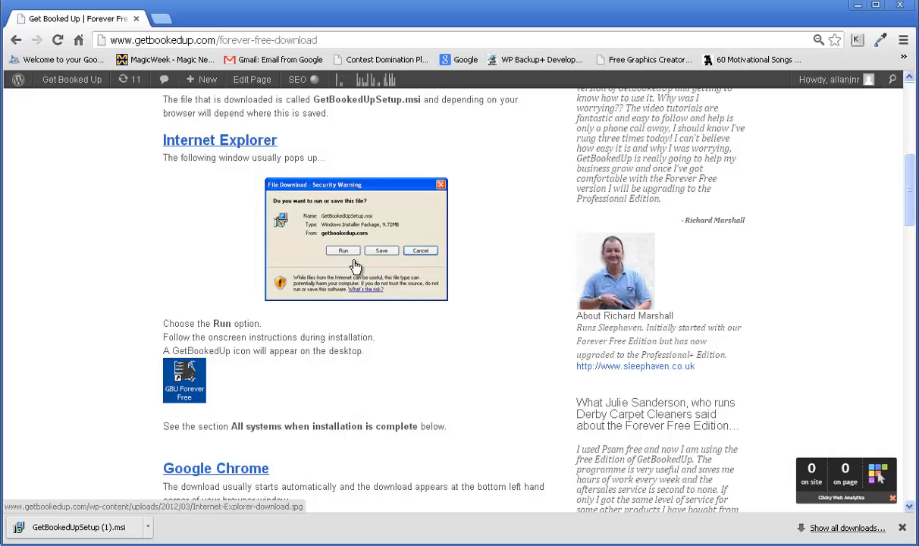
{"action": "scroll", "coordinate": [343, 269], "scroll_direction": "down", "scroll_amount": 5}
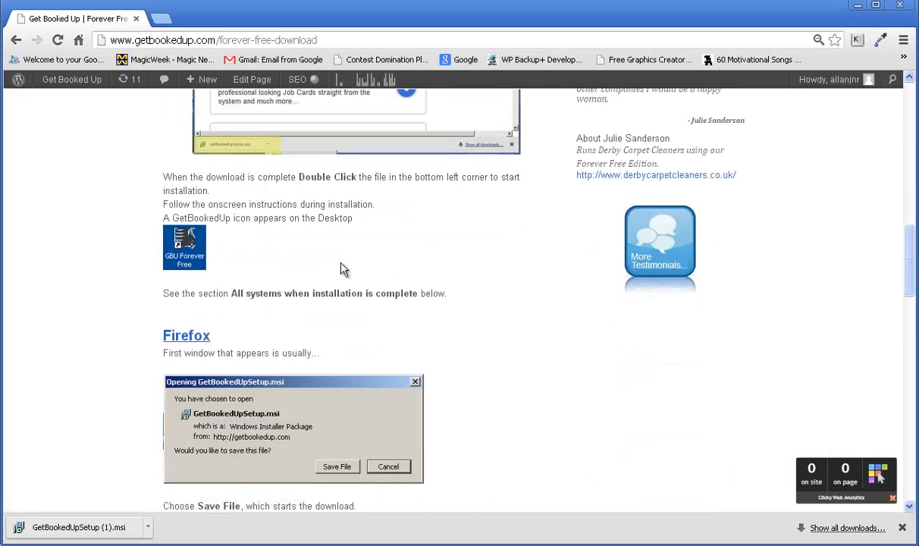
{"action": "scroll", "coordinate": [342, 269], "scroll_direction": "down", "scroll_amount": 4}
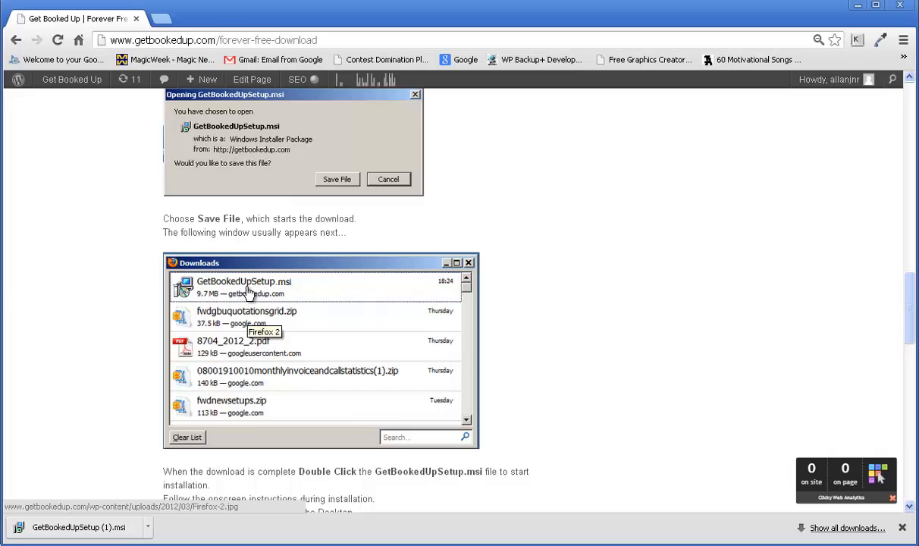
Run the downloaded .msi past the security warning and welcome page to the installation-folder step
{"action": "left_click", "coordinate": [84, 531]}
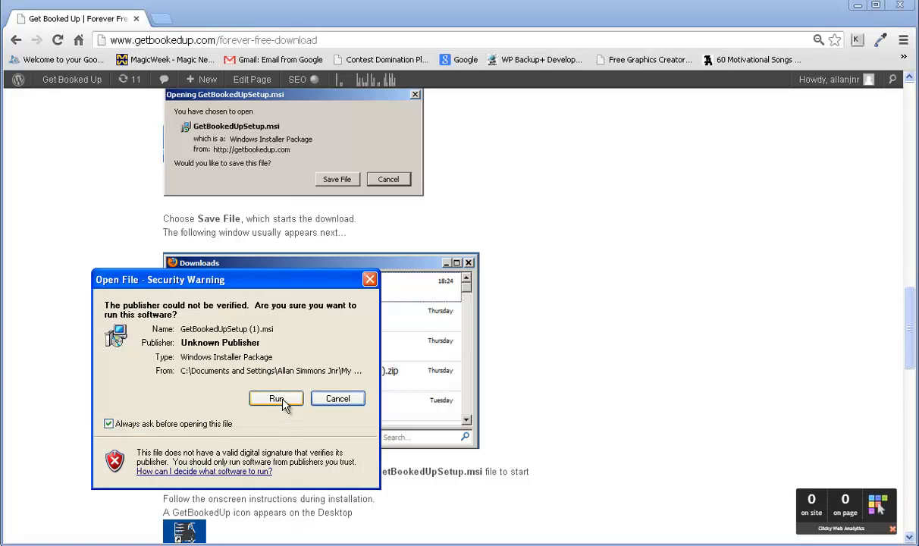
{"action": "left_click", "coordinate": [277, 400]}
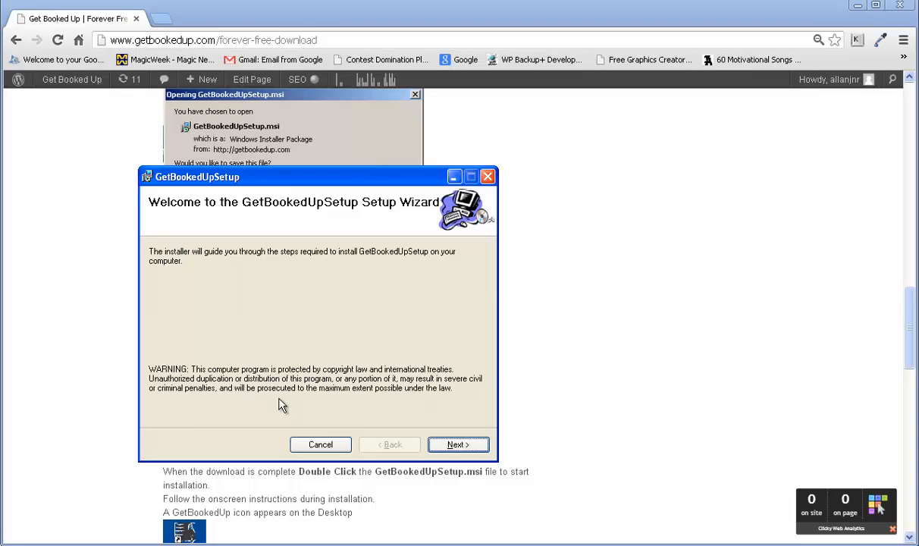
{"action": "left_click", "coordinate": [451, 445]}
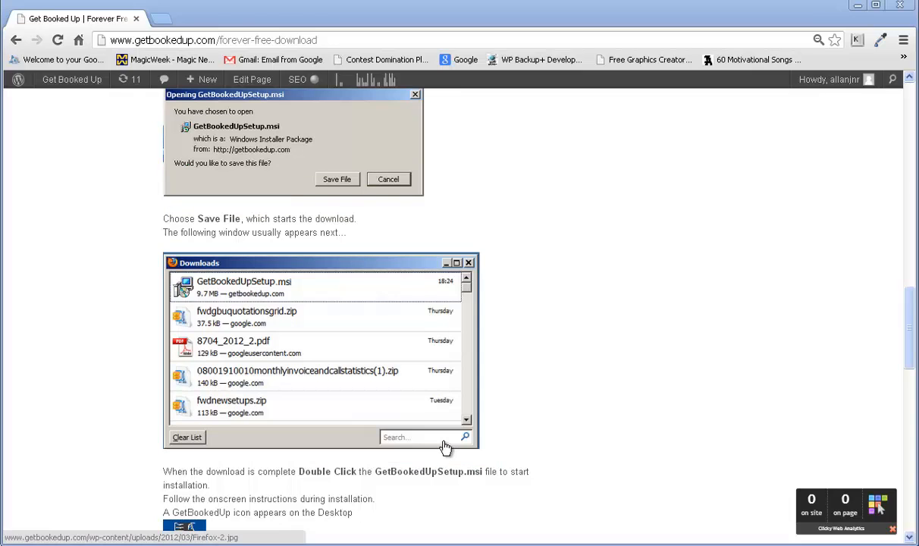
{"action": "left_click_drag", "start_coordinate": [700, 188], "coordinate": [318, 188]}
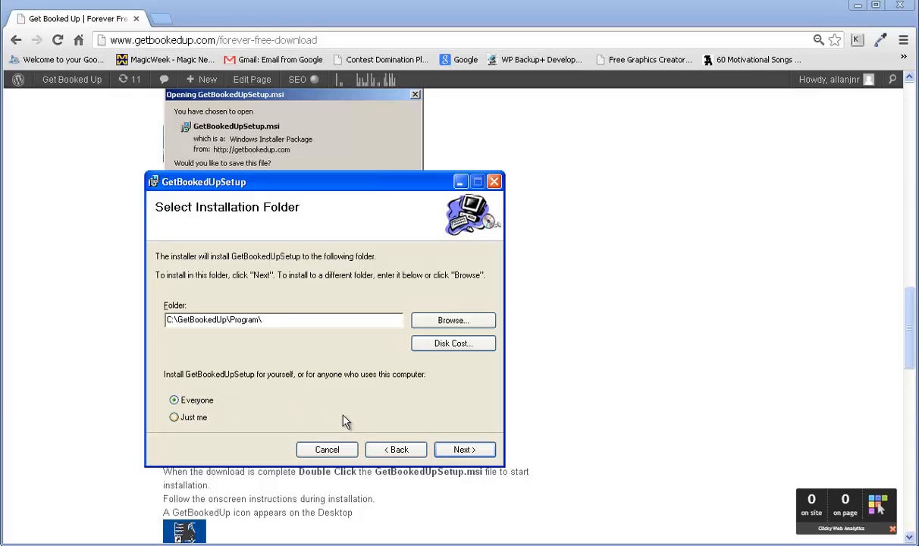
Install GetBookedUp into the default C:\GetBookedUp\Program\ folder and close the finished wizard
{"action": "left_click", "coordinate": [464, 450]}
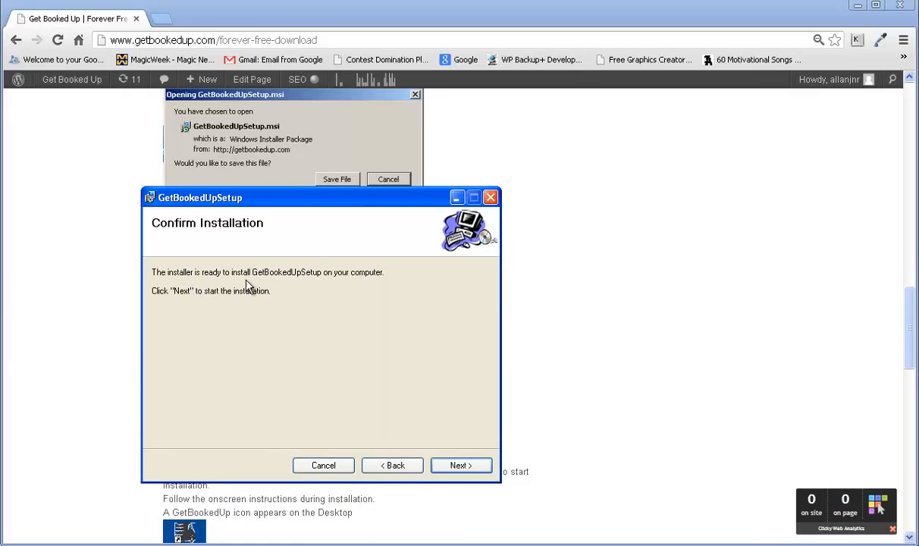
{"action": "left_click", "coordinate": [456, 466]}
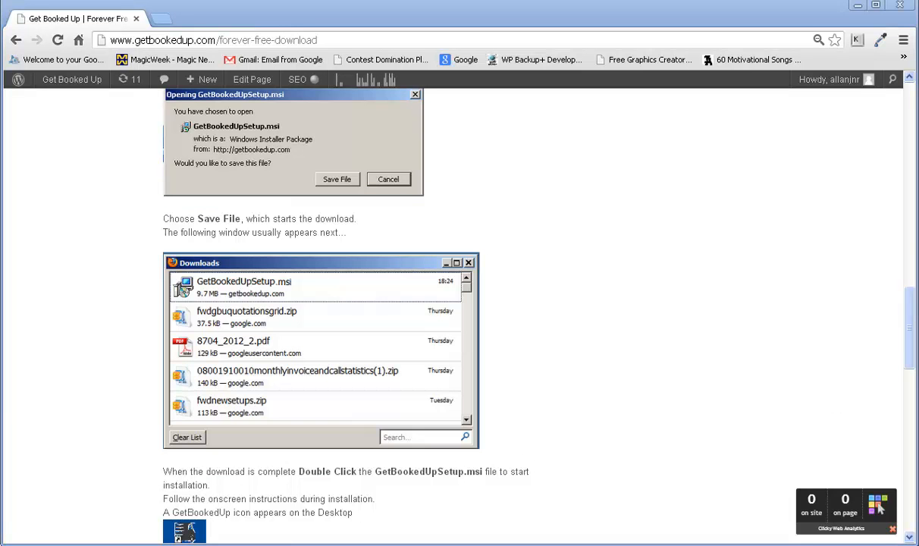
{"action": "left_click_drag", "start_coordinate": [557, 232], "coordinate": [303, 203]}
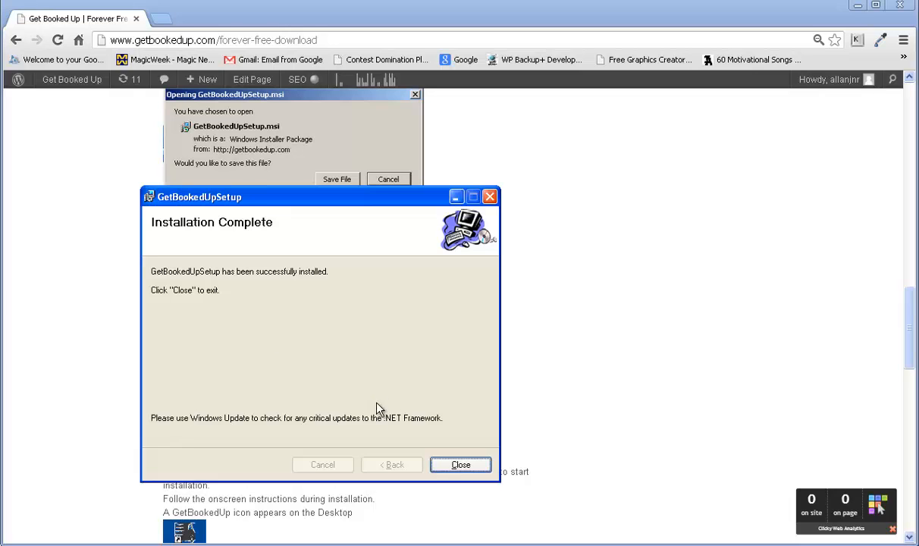
{"action": "left_click", "coordinate": [460, 465]}
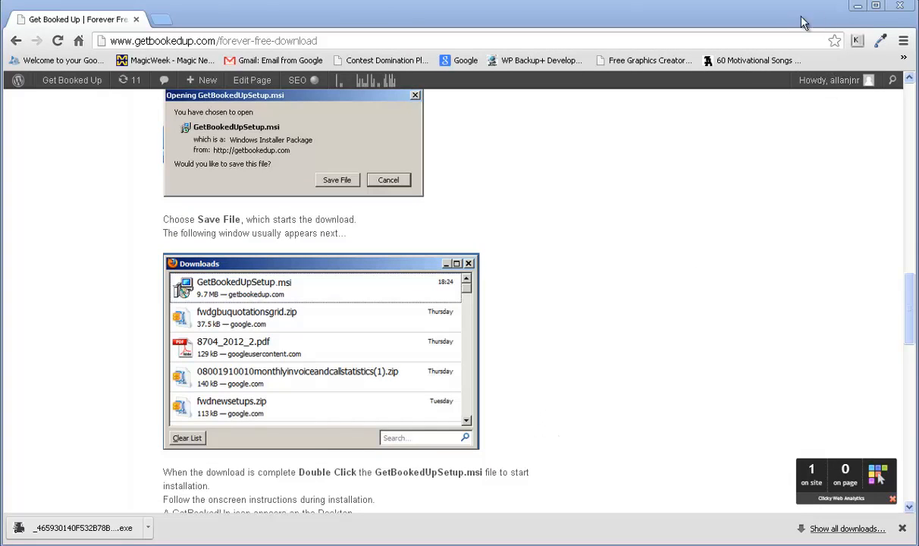
Minimize Chrome to reveal the desktop with the new GetBookedUp shortcut
{"action": "left_click", "coordinate": [858, 9]}
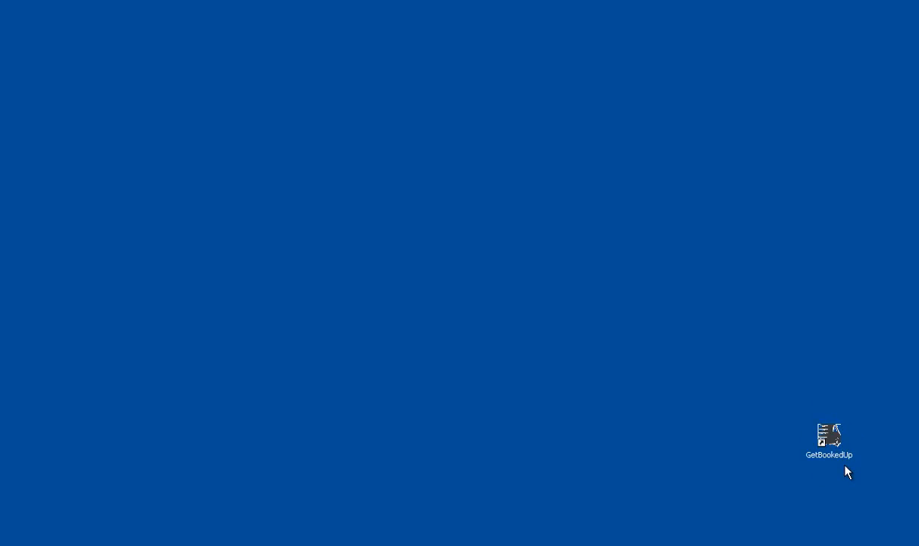
{"action": "key", "text": "alt+Tab"}
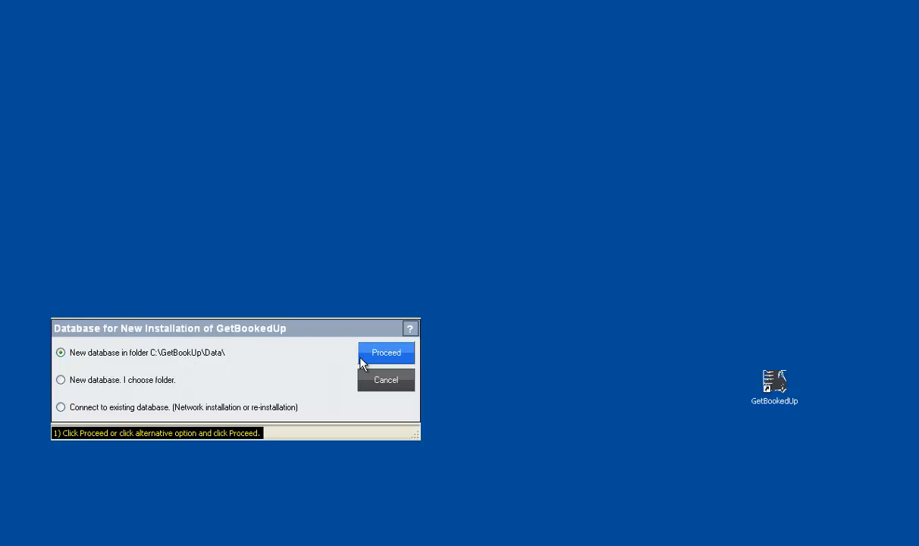
Create the new database in C:\GetBookUp\Data\ and acknowledge the newer-version notice
{"action": "left_click", "coordinate": [385, 357]}
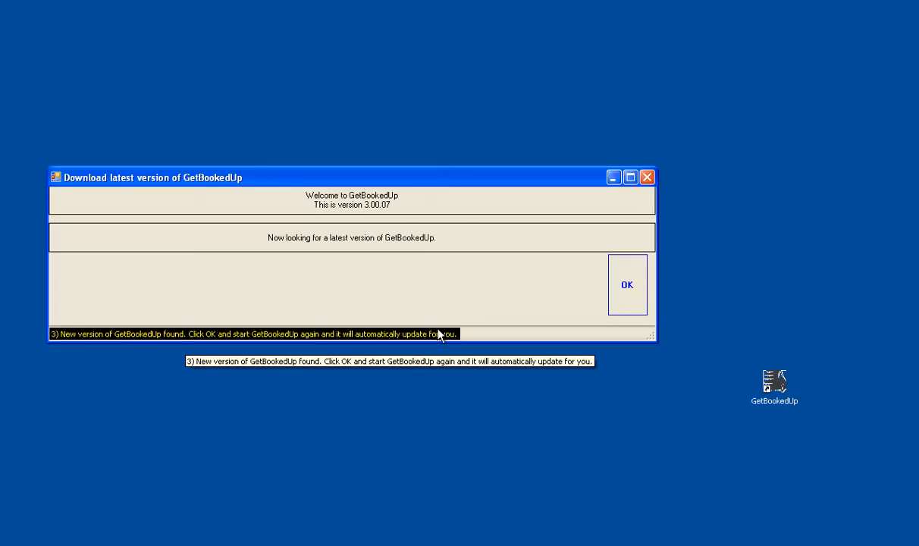
{"action": "left_click", "coordinate": [623, 287]}
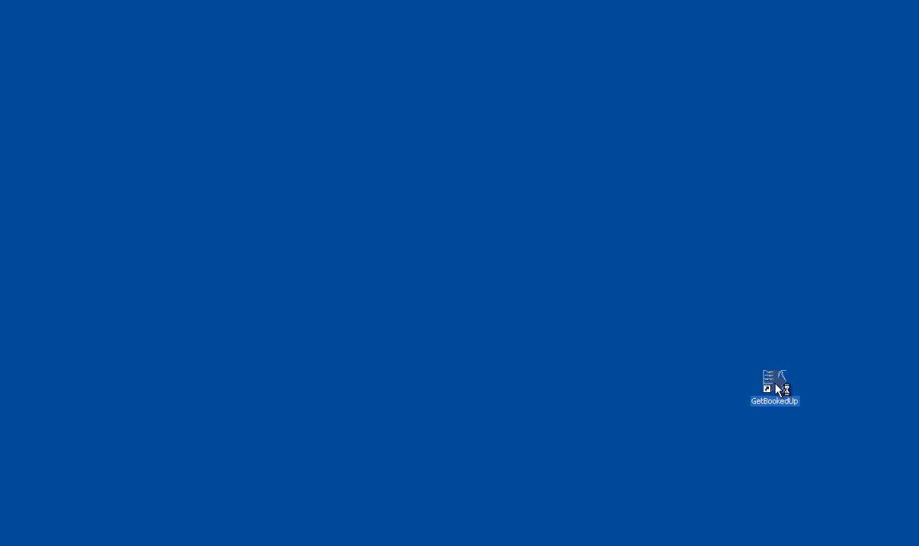
Confirm the copy of release 3.15.02, the database upgrade, and the no-newer-version notice
{"action": "left_click_drag", "start_coordinate": [908, 314], "coordinate": [363, 263]}
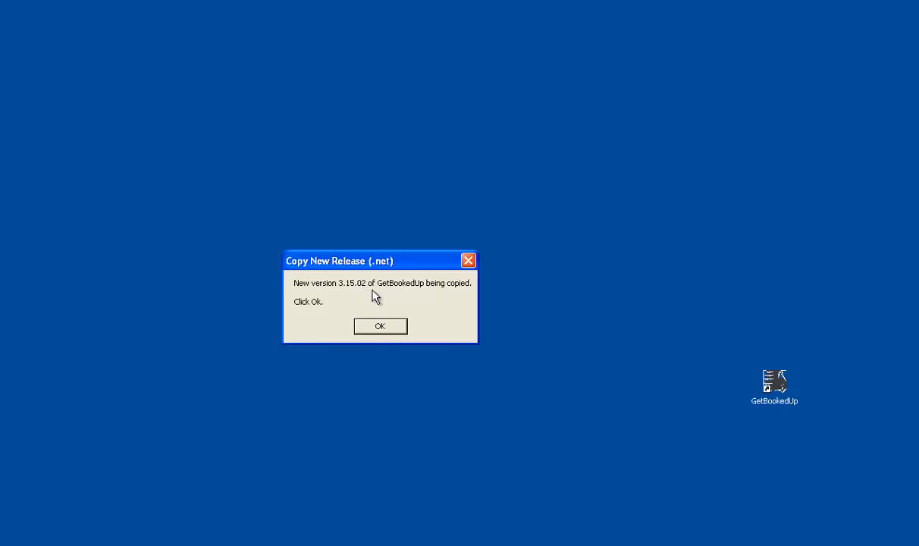
{"action": "left_click", "coordinate": [379, 327]}
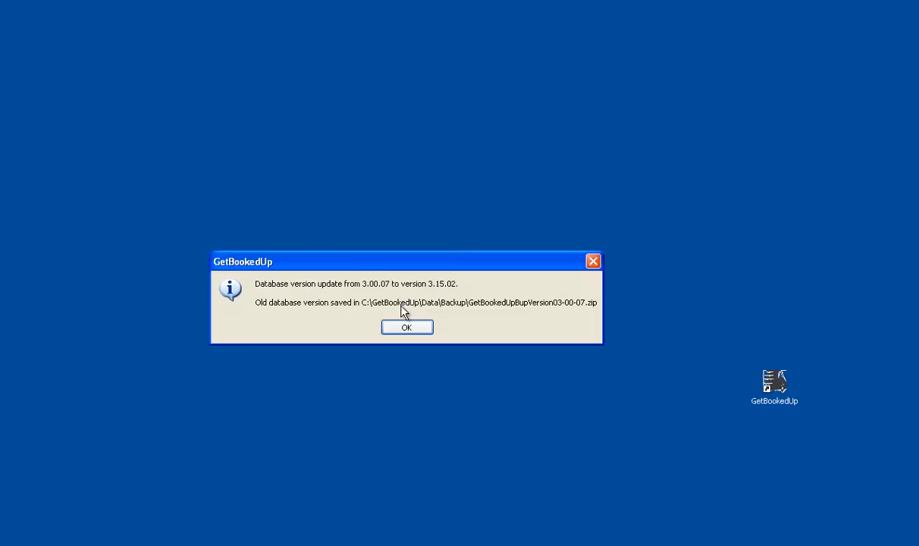
{"action": "left_click", "coordinate": [409, 326]}
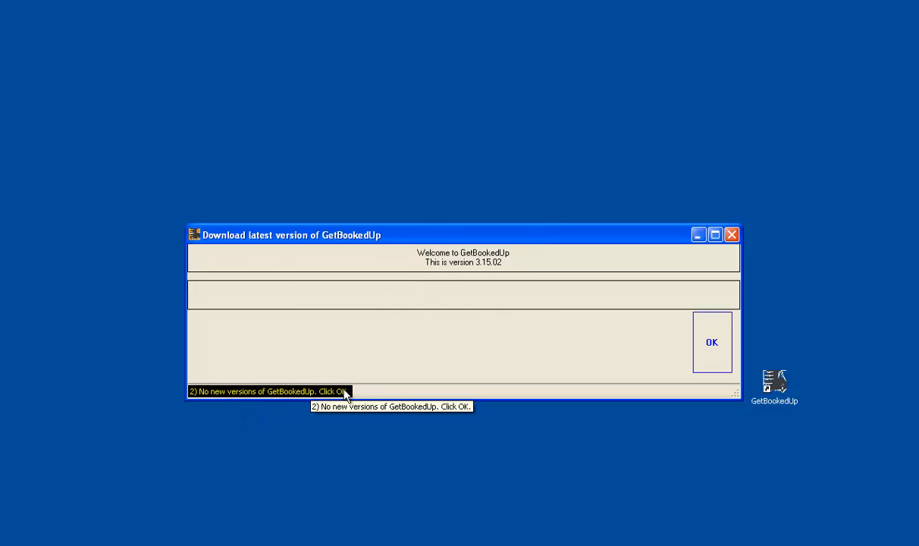
{"action": "left_click", "coordinate": [711, 341]}
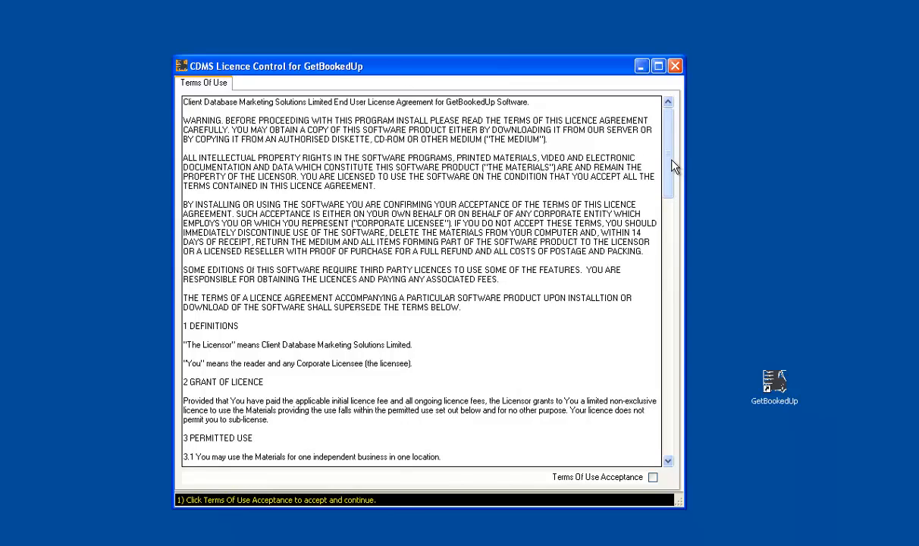
Accept the terms of use and enter title Mr plus the licensee's forename, family name and staff name
{"action": "left_click_drag", "start_coordinate": [670, 163], "coordinate": [656, 430]}
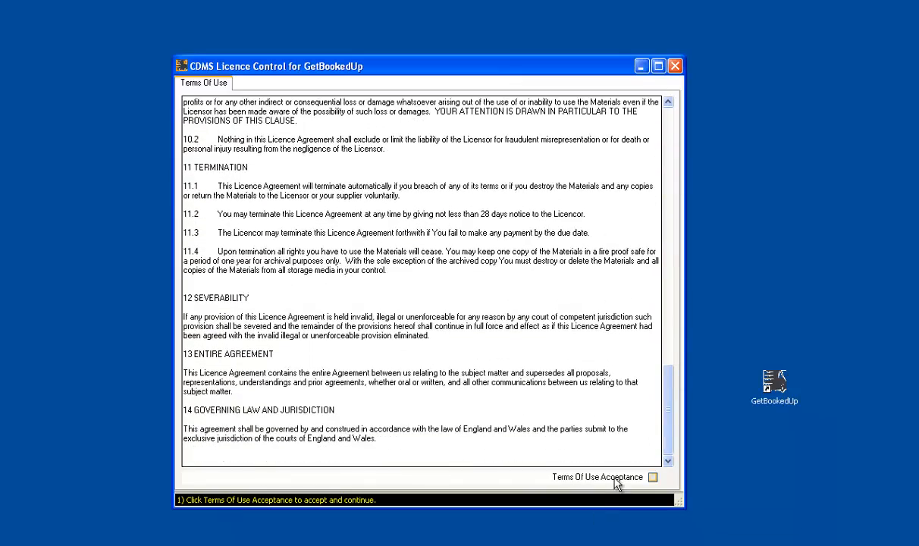
{"action": "left_click", "coordinate": [653, 477]}
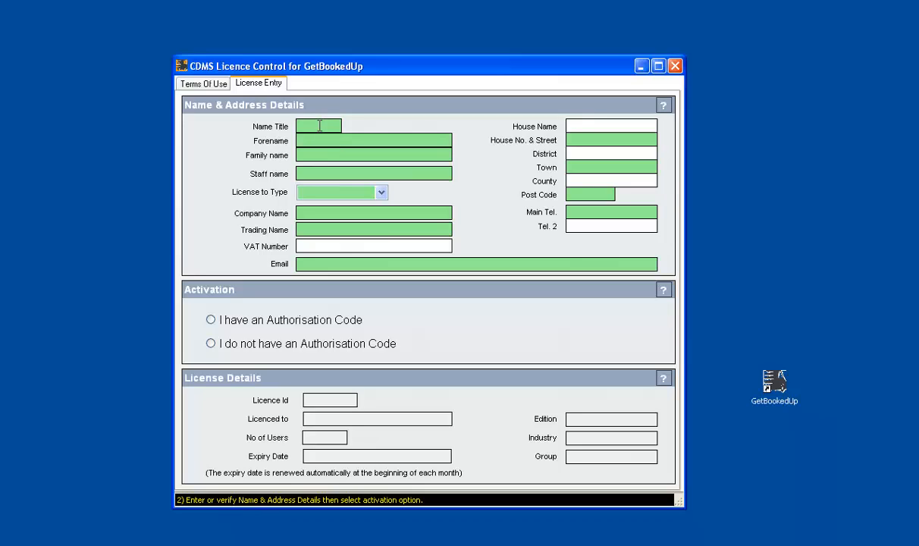
{"action": "left_click", "coordinate": [319, 126]}
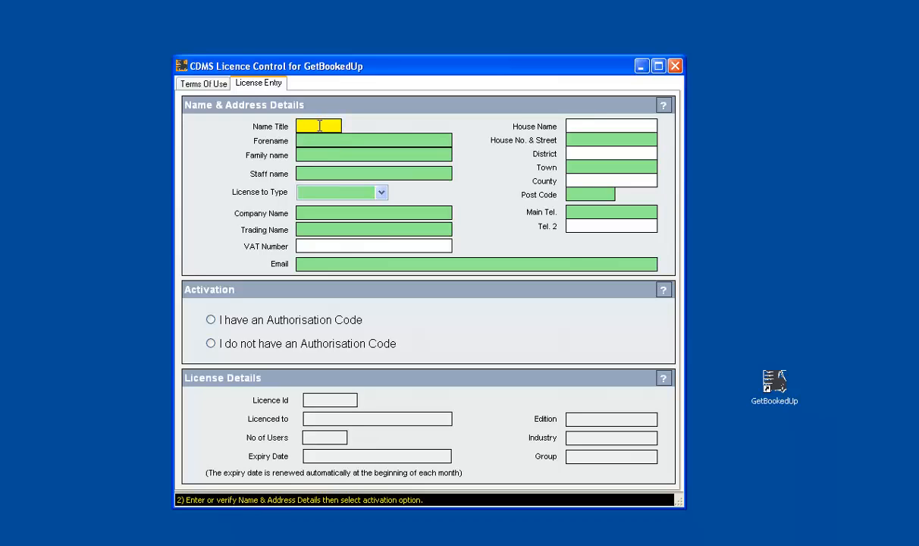
{"action": "type", "text": "Mr"}
{"action": "key", "text": "Tab"}
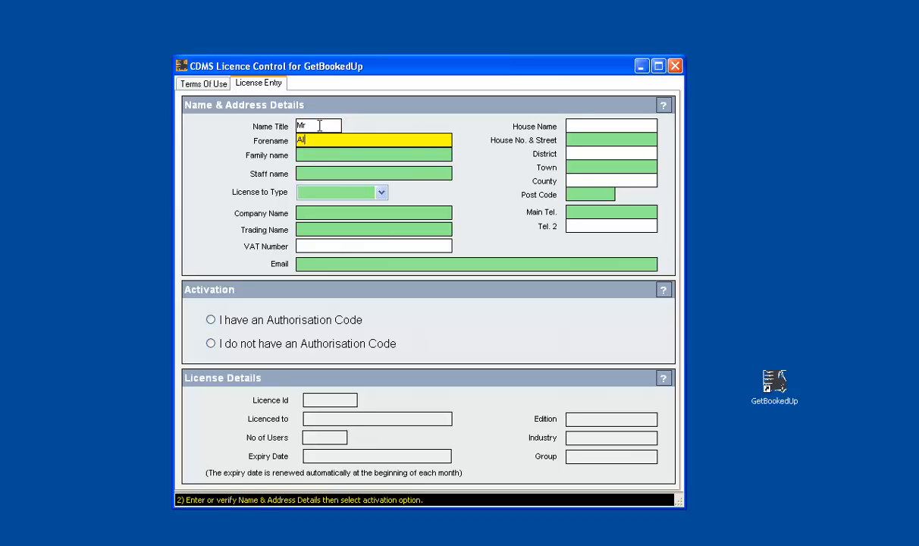
{"action": "key", "text": "Tab"}
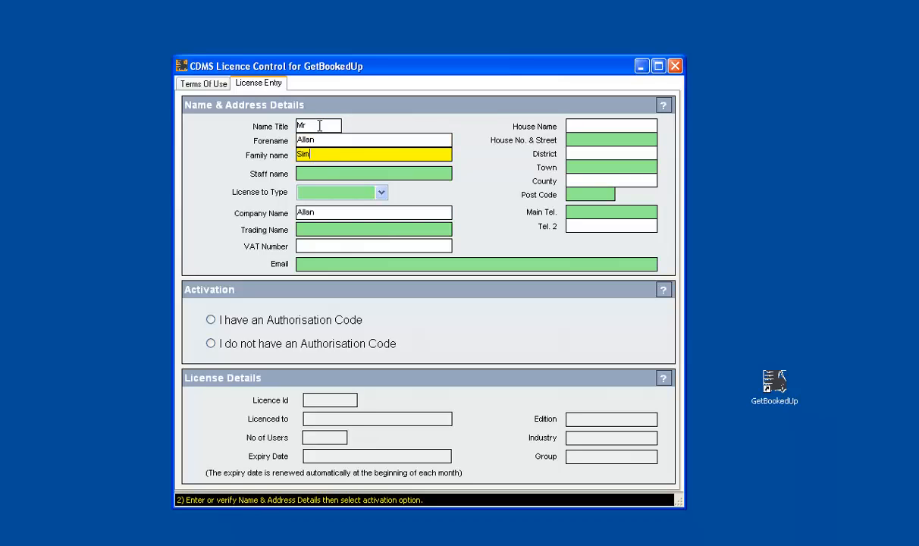
{"action": "key", "text": "Tab"}
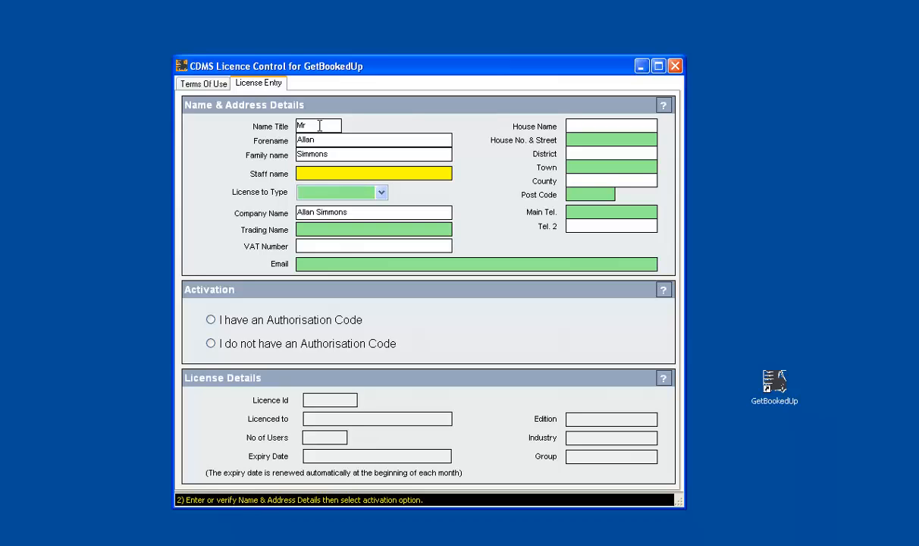
{"action": "type", "text": "Allan"}
{"action": "key", "text": "Tab"}
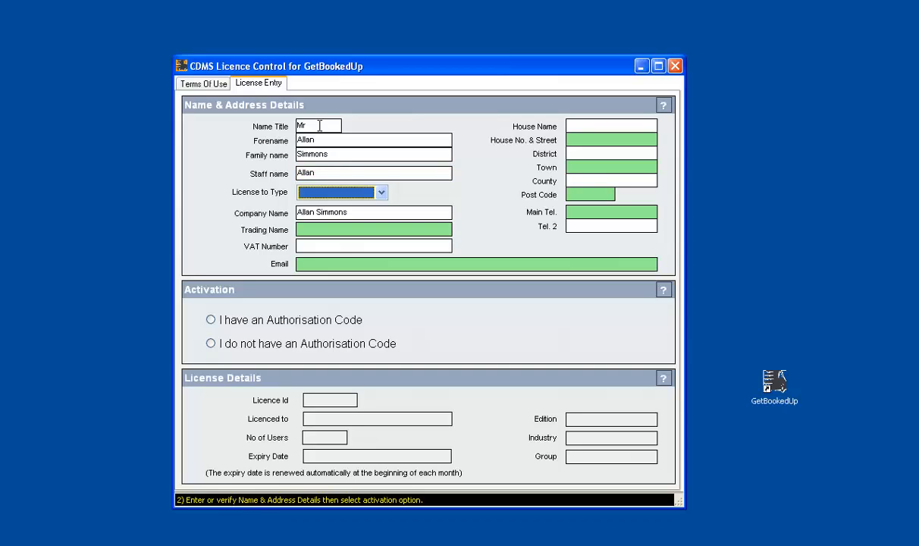
Try Partnership and Limited Company licence types, then settle on Sole Trader
{"action": "left_click", "coordinate": [381, 194]}
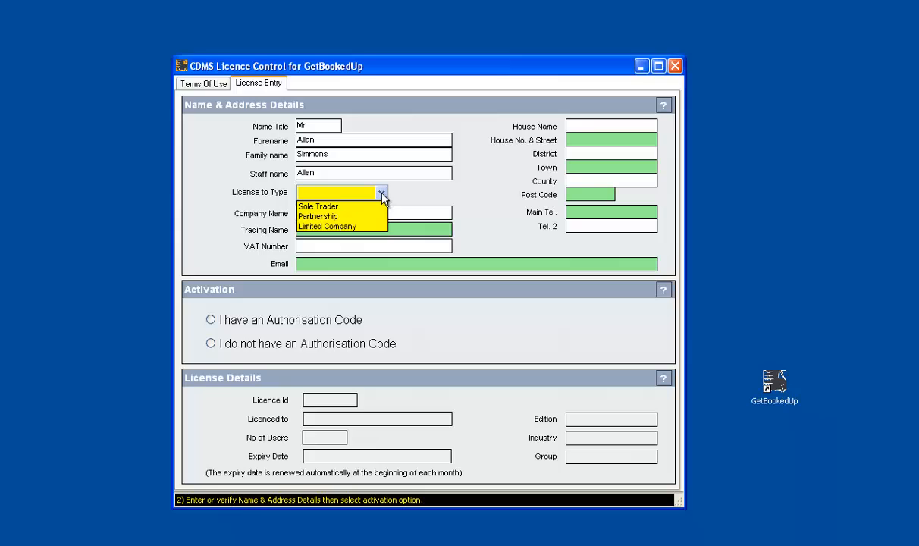
{"action": "left_click", "coordinate": [338, 206]}
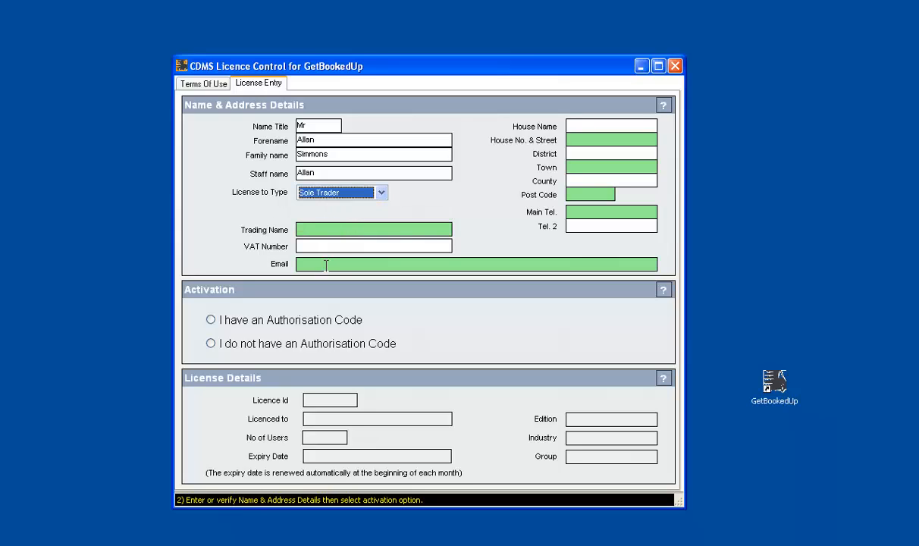
{"action": "left_click", "coordinate": [381, 193]}
{"action": "left_click", "coordinate": [362, 214]}
{"action": "left_click", "coordinate": [381, 192]}
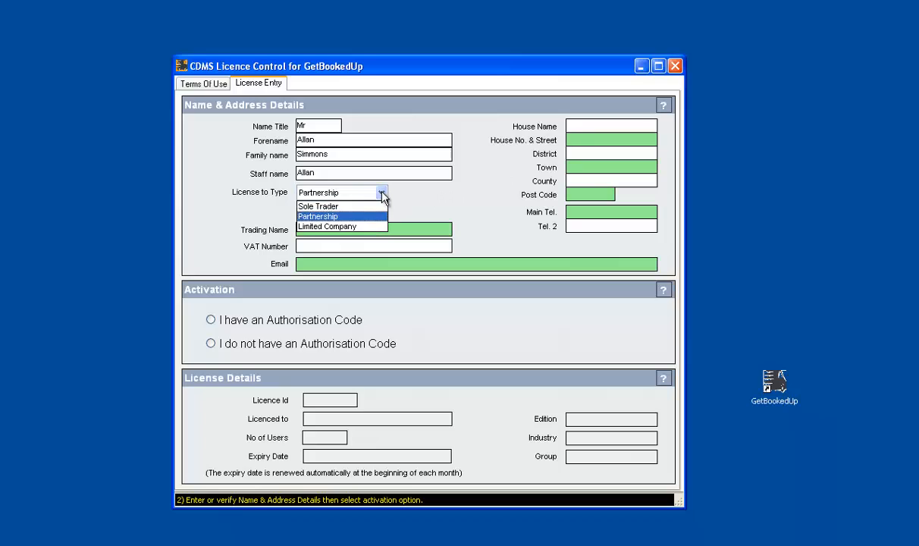
{"action": "left_click", "coordinate": [356, 227]}
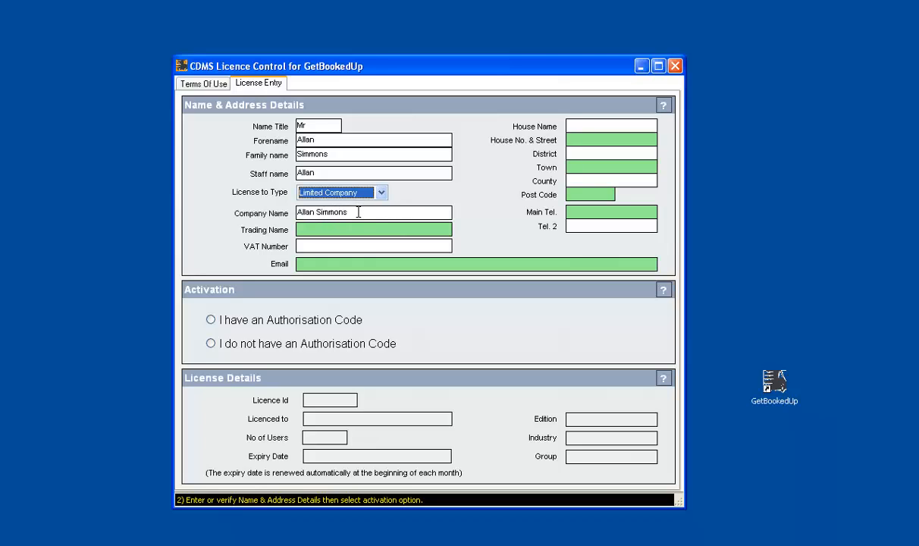
{"action": "left_click", "coordinate": [381, 192]}
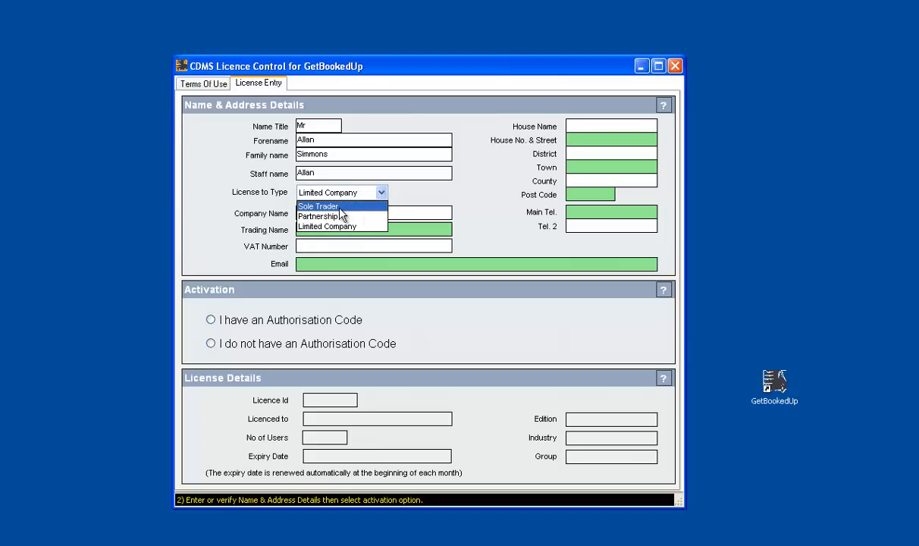
{"action": "left_click", "coordinate": [340, 207]}
{"action": "left_click", "coordinate": [324, 229]}
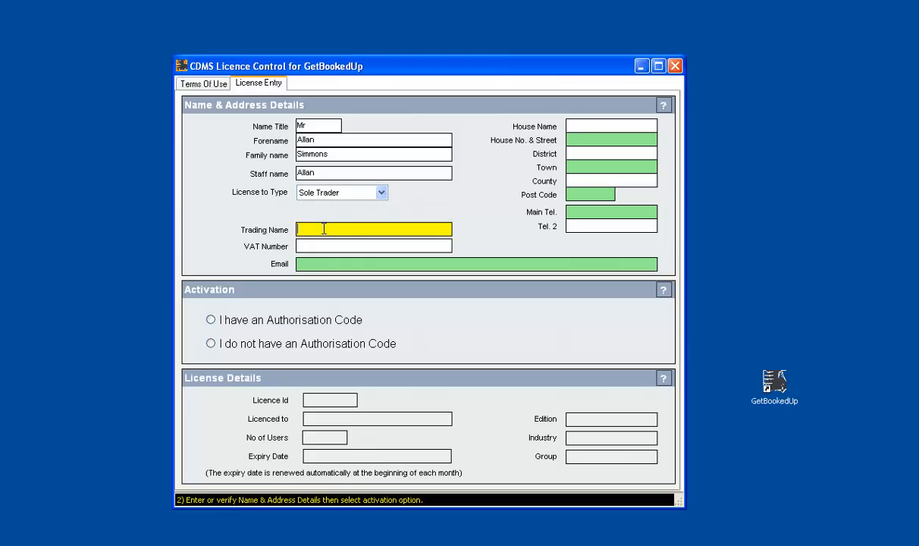
Enter the trading name, VAT number and contact e-mail, adding a ninth VAT digit to clear the warning
{"action": "type", "text": "Allan Carpet Cleaning"}
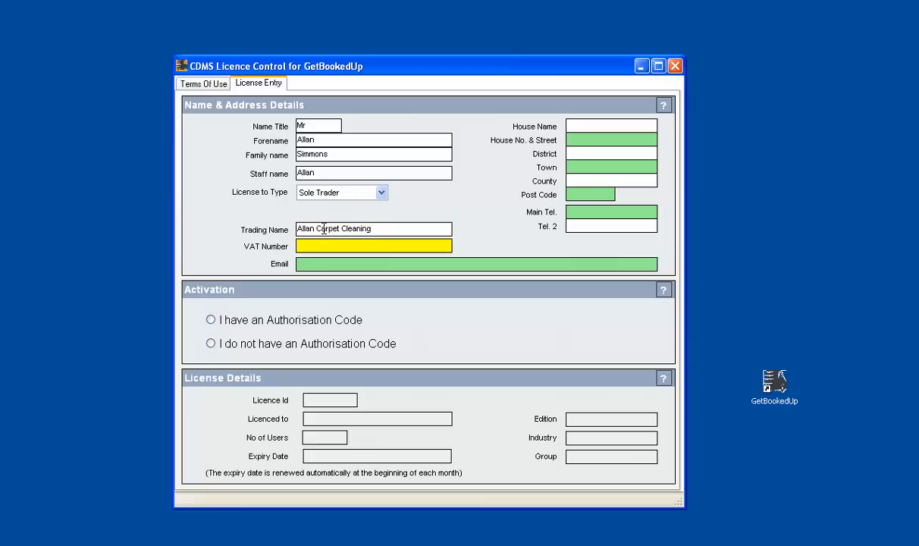
{"action": "type", "text": "12345678"}
{"action": "key", "text": "Tab"}
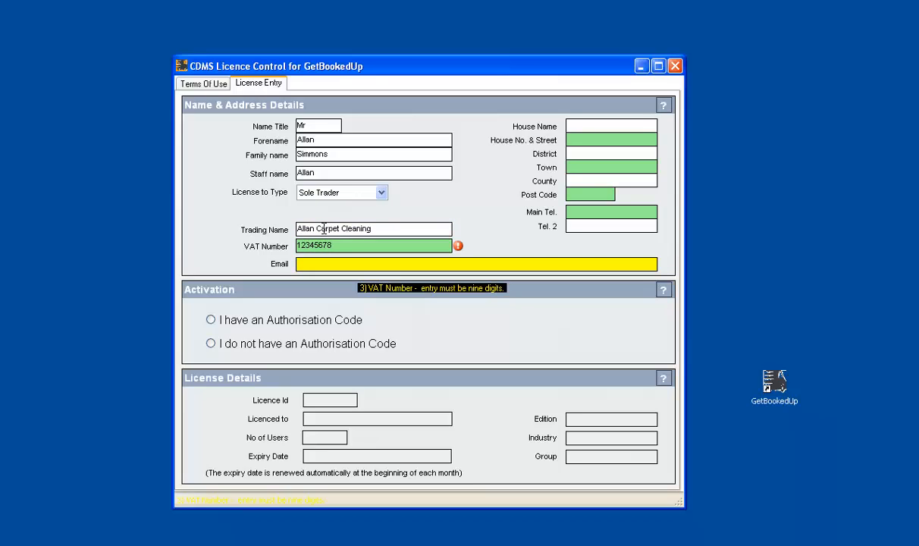
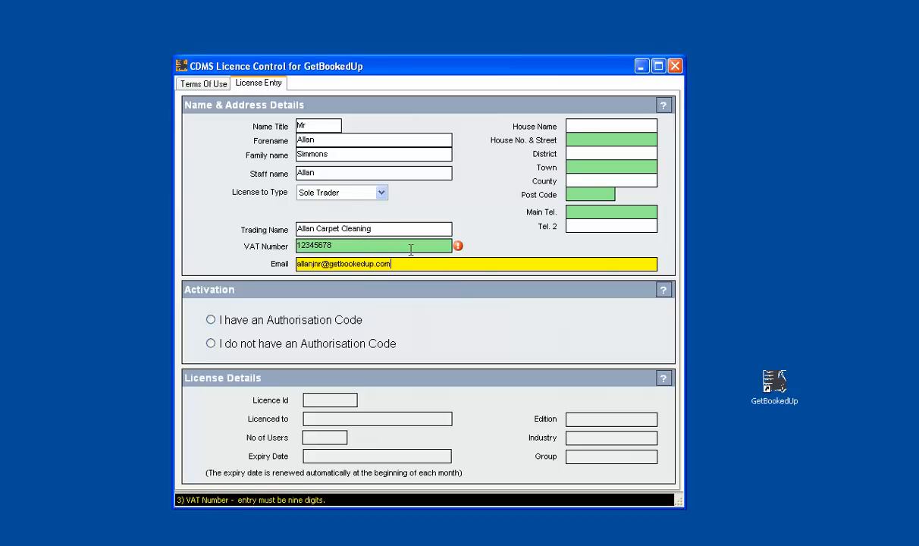
{"action": "mouse_move", "coordinate": [459, 249]}
{"action": "left_click", "coordinate": [346, 243]}
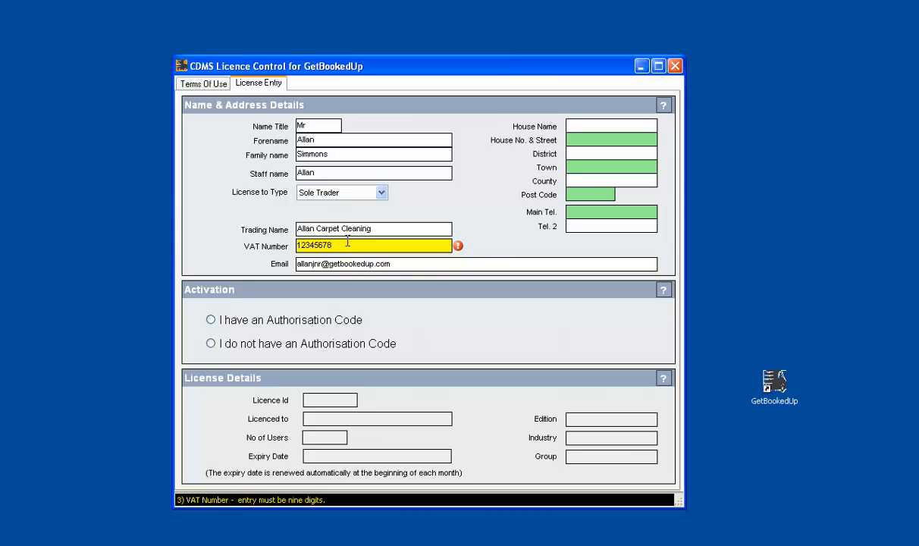
{"action": "type", "text": "9"}
{"action": "key", "text": "Tab"}
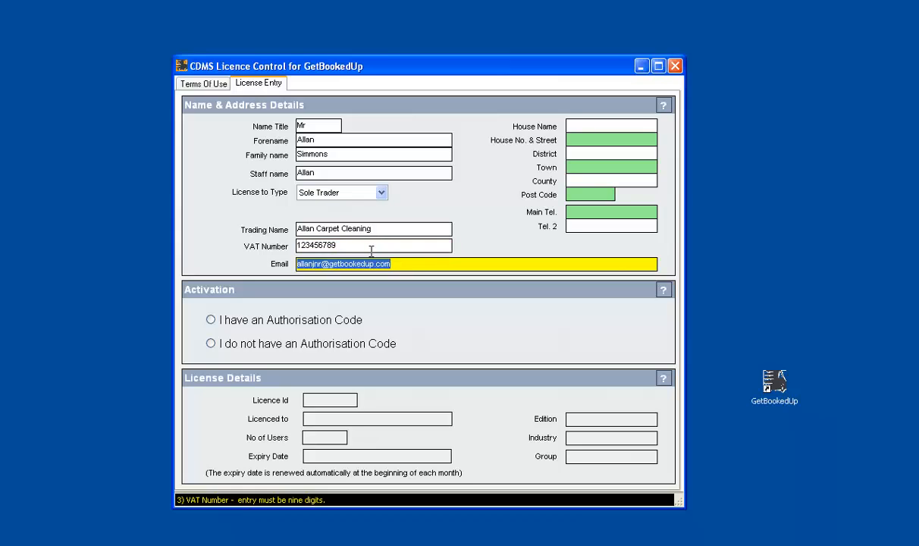
Enter the licensee's house name and house number and street, correcting a typo in the street
{"action": "left_click", "coordinate": [582, 126]}
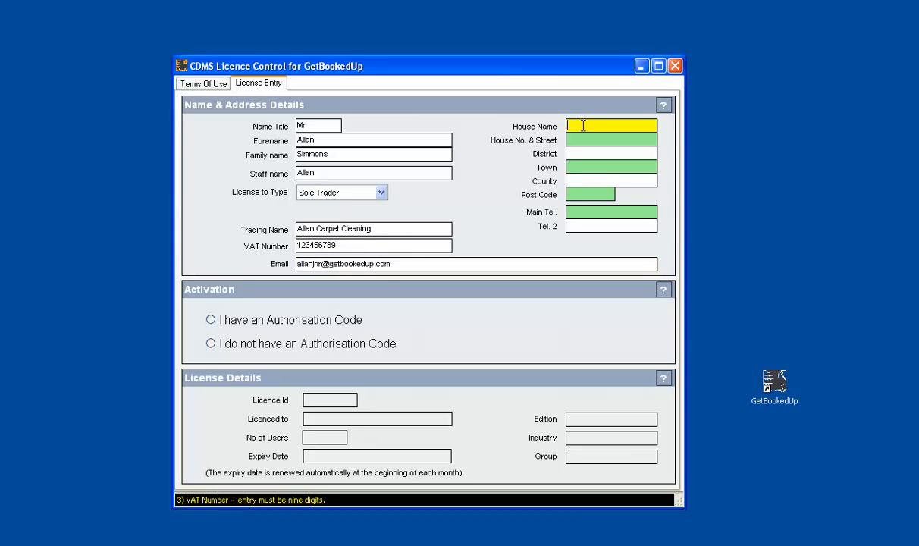
{"action": "type", "text": "The Den"}
{"action": "left_click", "coordinate": [586, 139]}
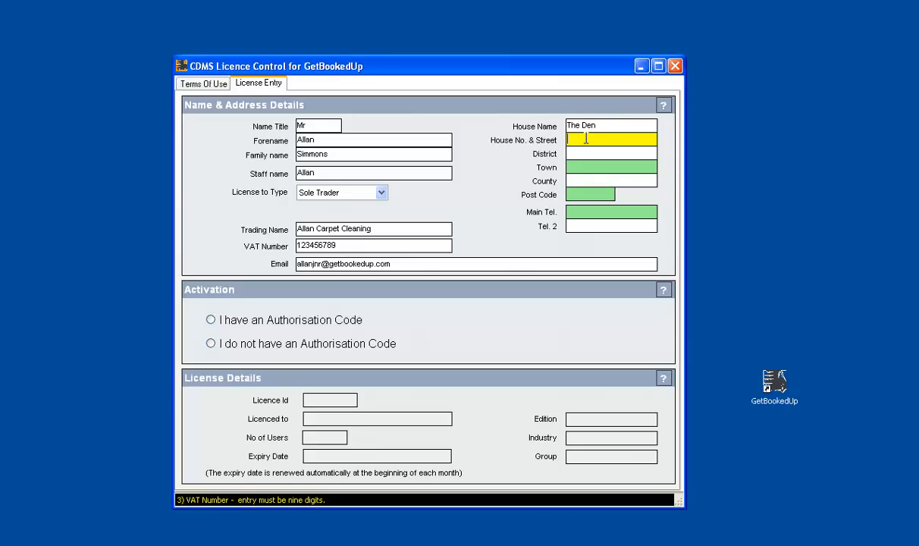
Fill in the licensee's district, town, county and post code
{"action": "left_click", "coordinate": [584, 154]}
{"action": "type", "text": "Thorne"}
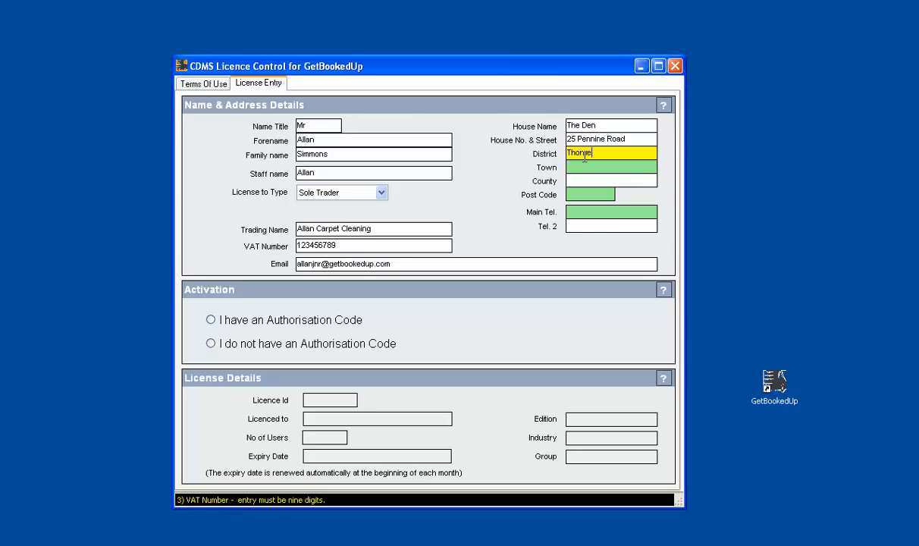
{"action": "key", "text": "Tab"}
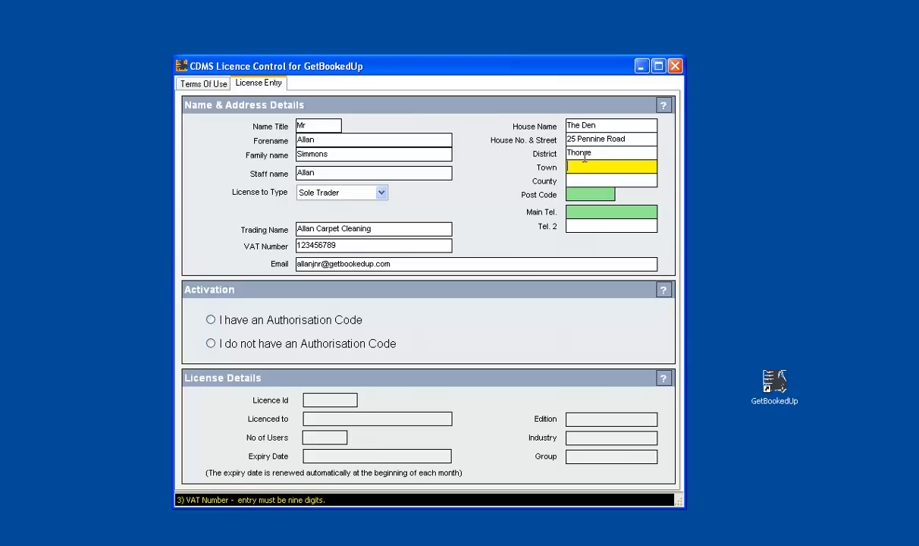
{"action": "type", "text": "Doncaster"}
{"action": "key", "text": "Tab"}
{"action": "type", "text": "S "}
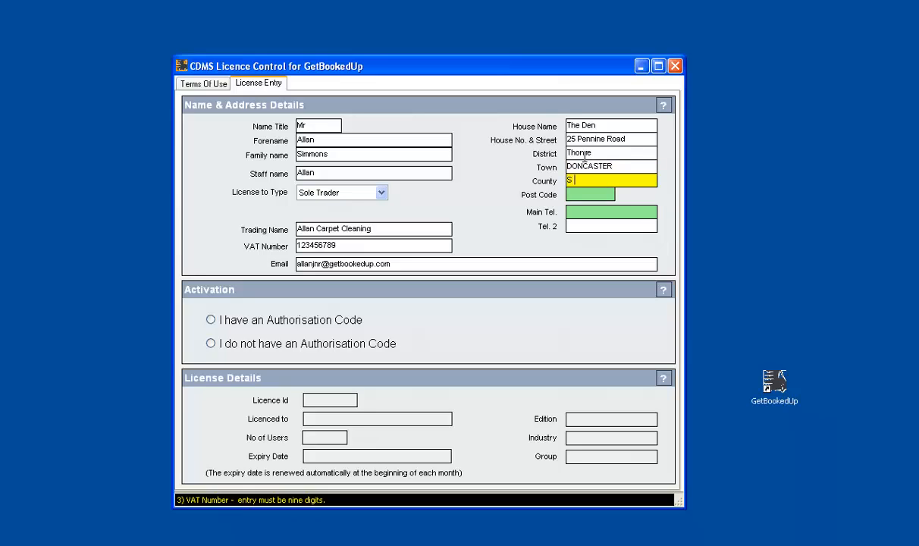
{"action": "type", "text": "York"}
{"action": "key", "text": "Tab"}
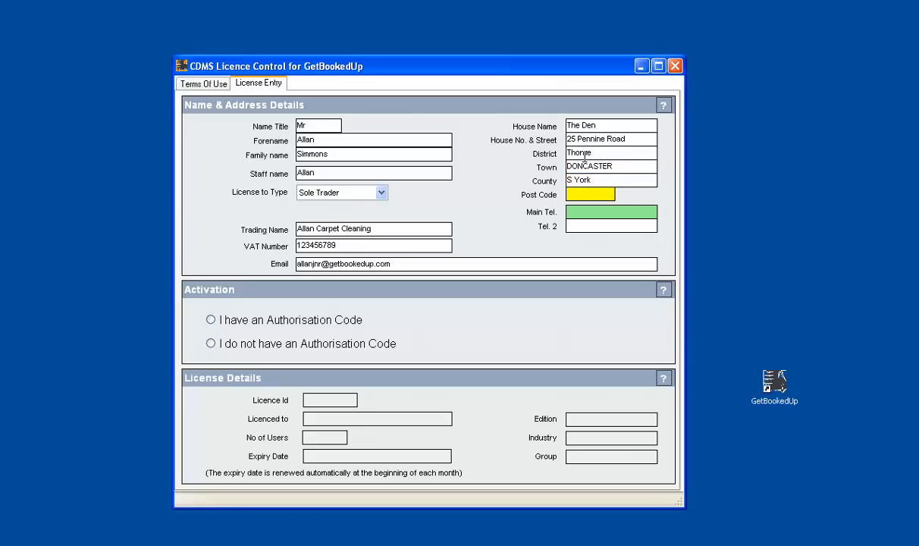
Enter the licensee's main telephone number and second telephone number
{"action": "key", "text": "Tab"}
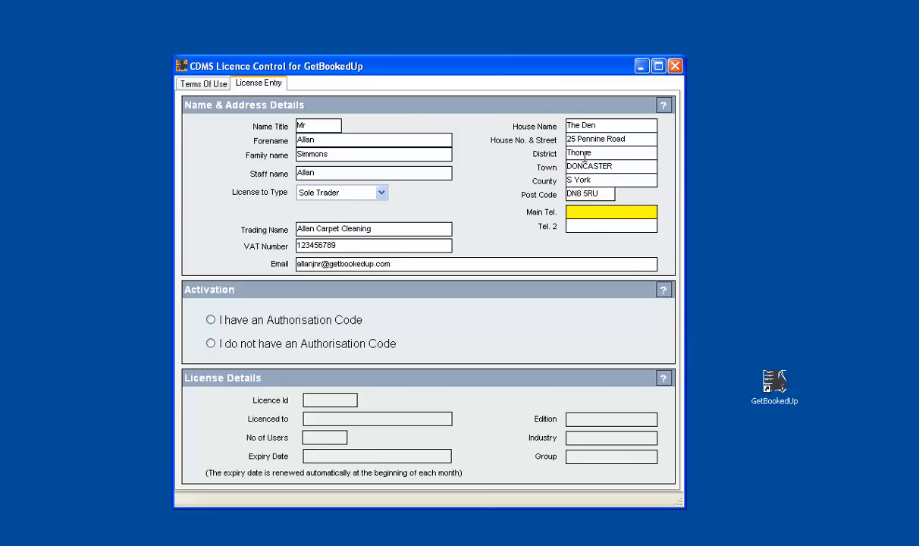
{"action": "left_click", "coordinate": [591, 227]}
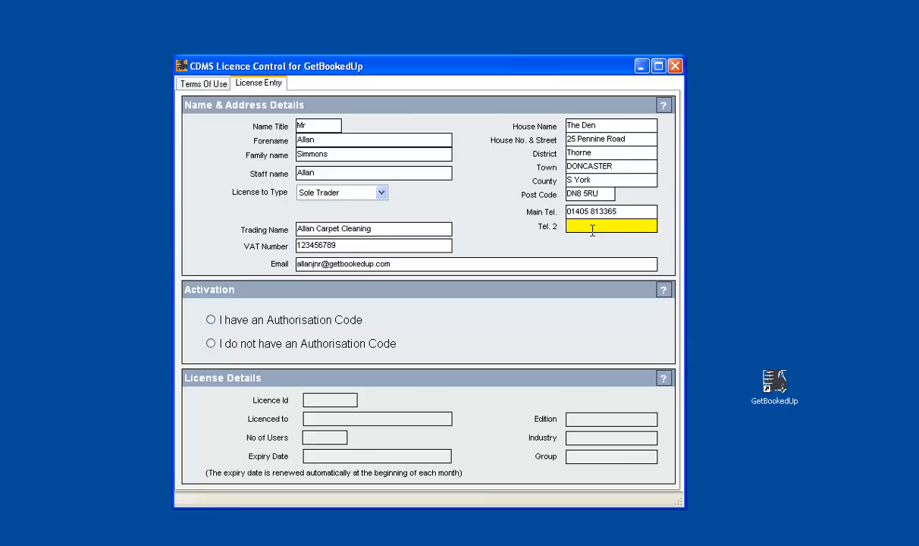
{"action": "key", "text": "Tab"}
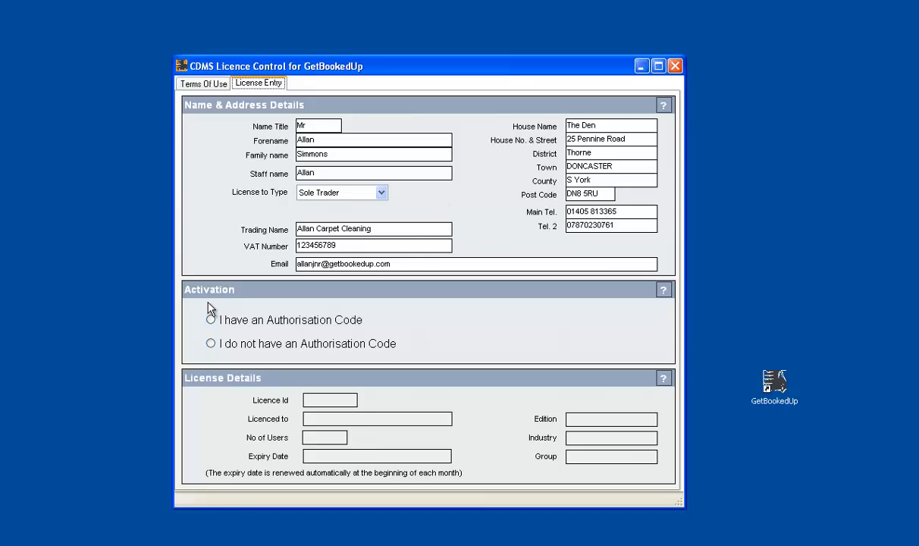
Choose 'I do not have an Authorisation Code', request it by email, then switch to Gmail
{"action": "left_click", "coordinate": [212, 344]}
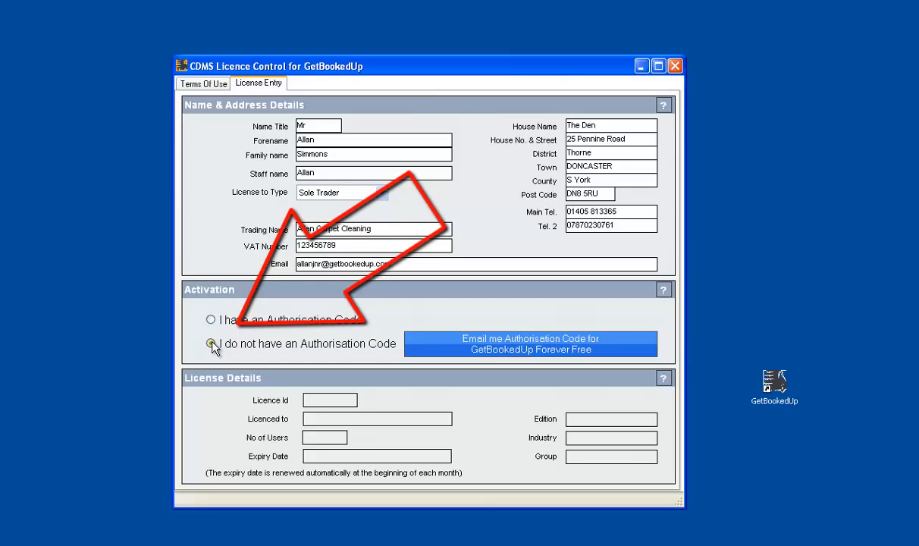
{"action": "left_click", "coordinate": [528, 350]}
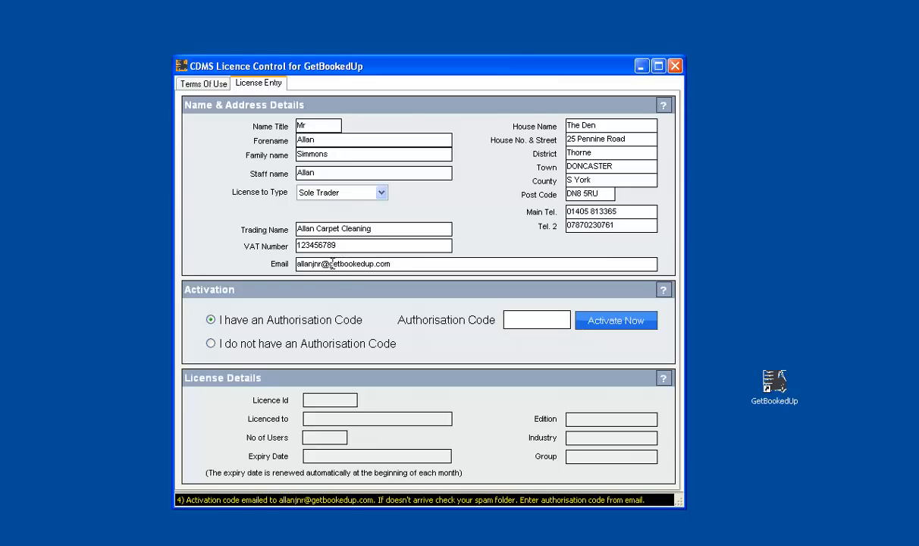
{"action": "key", "text": "alt+Tab"}
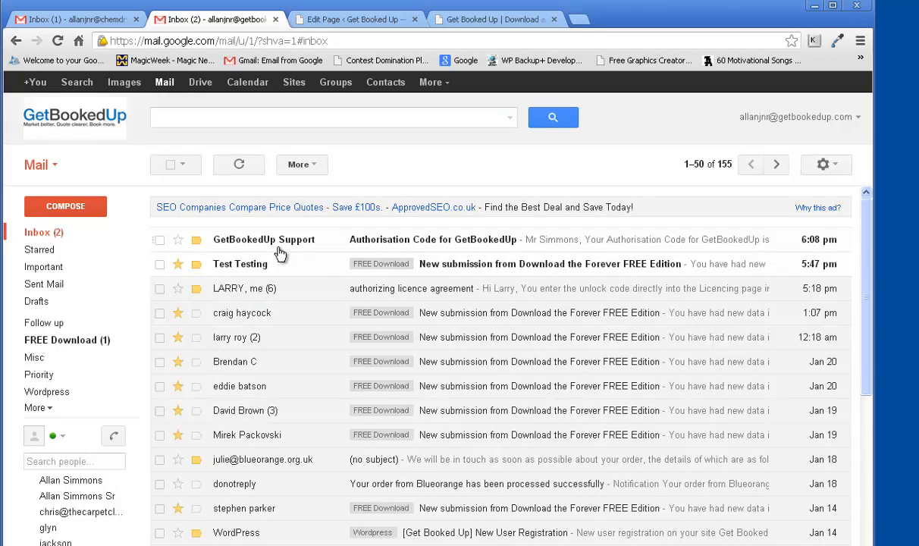
Copy the code from the 'Authorisation Code for GetBookedUp' email and minimise Chrome
{"action": "left_click", "coordinate": [445, 247]}
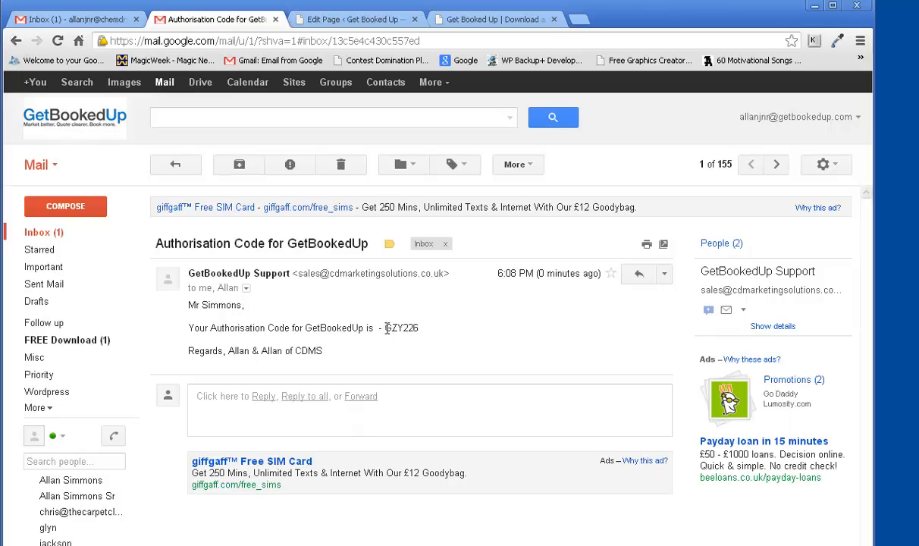
{"action": "left_click_drag", "start_coordinate": [387, 327], "coordinate": [418, 328]}
{"action": "right_click", "coordinate": [410, 330]}
{"action": "left_click", "coordinate": [419, 341]}
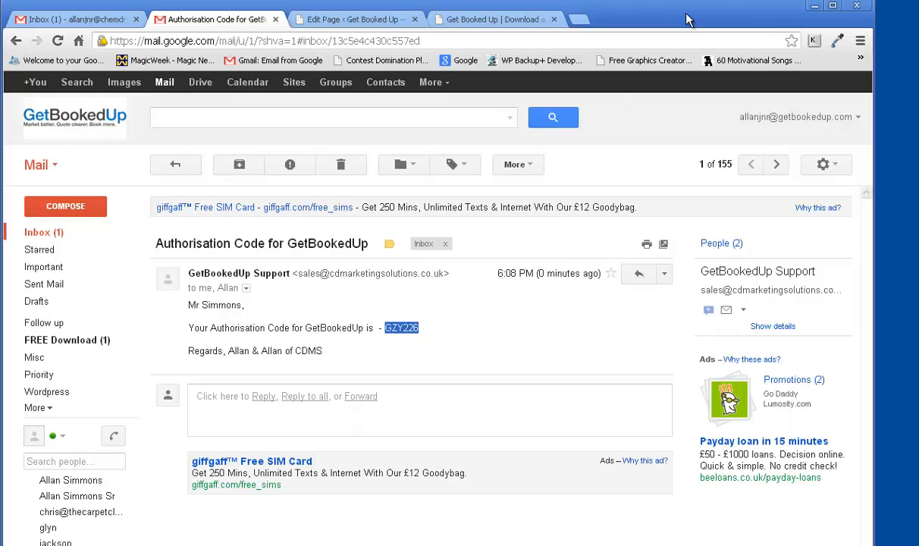
{"action": "left_click", "coordinate": [814, 6]}
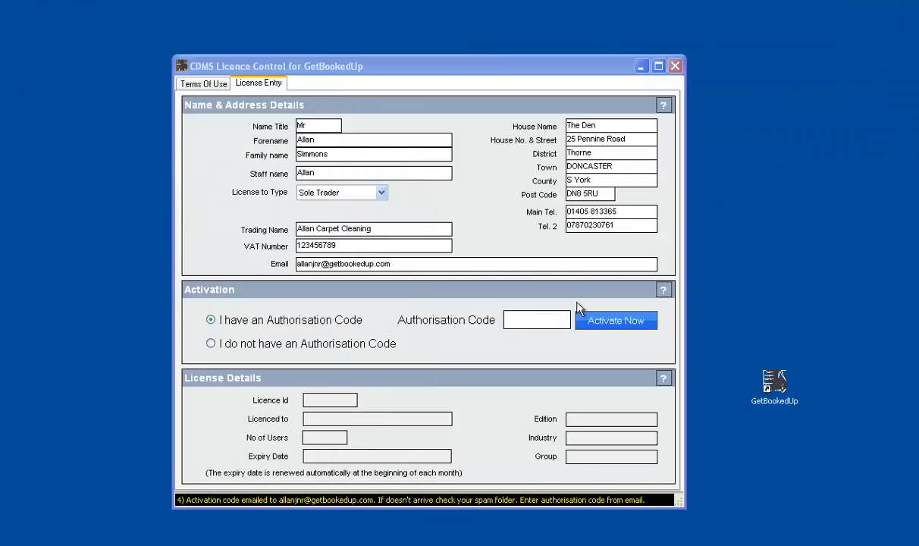
Paste the copied code into the Authorisation Code box and choose Activate Now
{"action": "left_click", "coordinate": [523, 320]}
{"action": "right_click", "coordinate": [523, 319]}
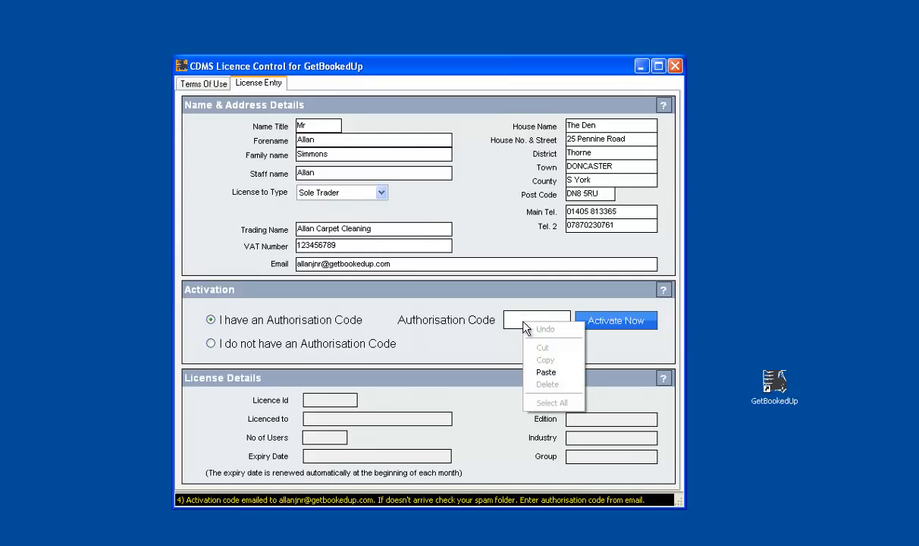
{"action": "left_click", "coordinate": [535, 370]}
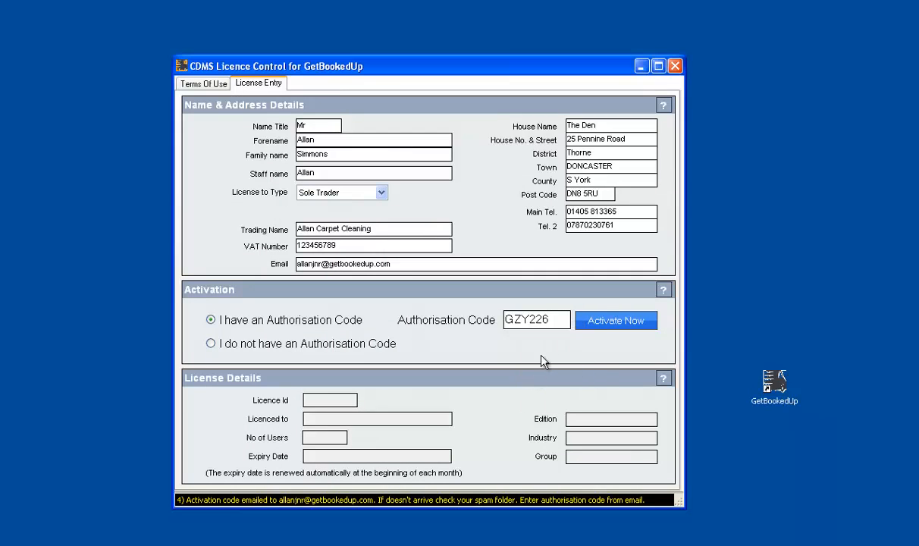
{"action": "left_click", "coordinate": [610, 322]}
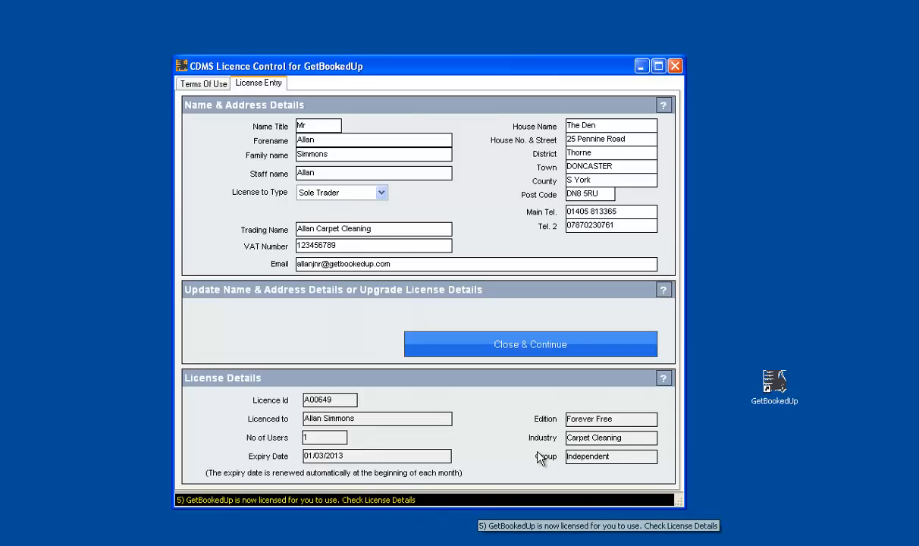
{"action": "left_click", "coordinate": [636, 418]}
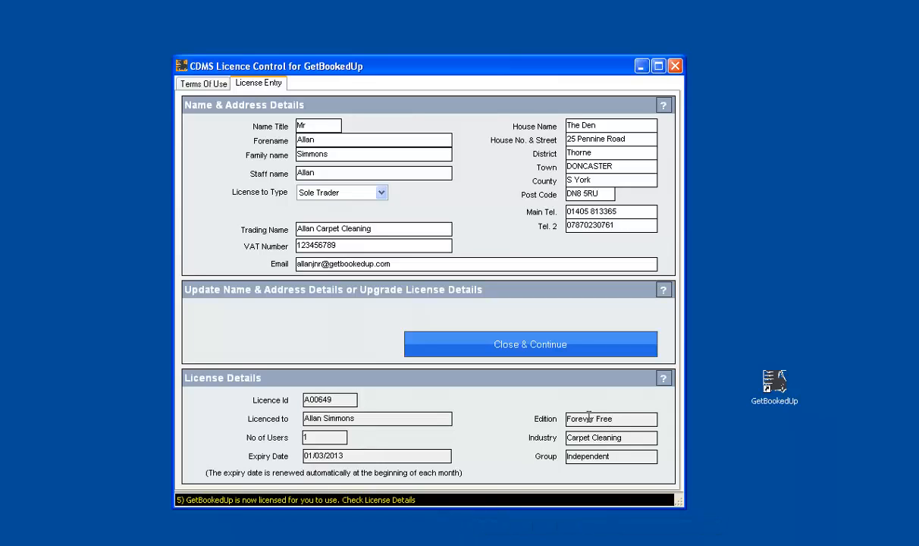
{"action": "left_click", "coordinate": [626, 436]}
{"action": "left_click", "coordinate": [614, 456]}
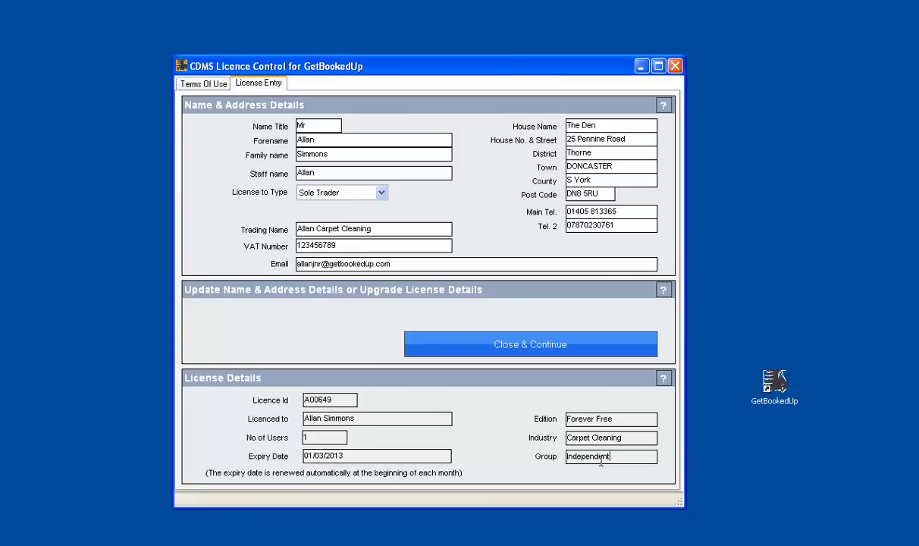
Choose Close & Continue, then confirm with OK once the start-up data download completes
{"action": "left_click", "coordinate": [534, 349]}
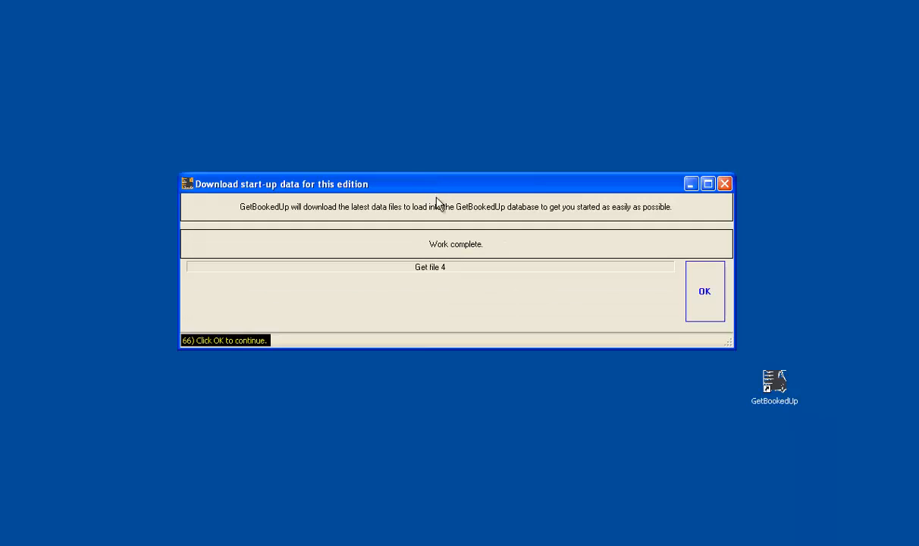
{"action": "left_click", "coordinate": [700, 294]}
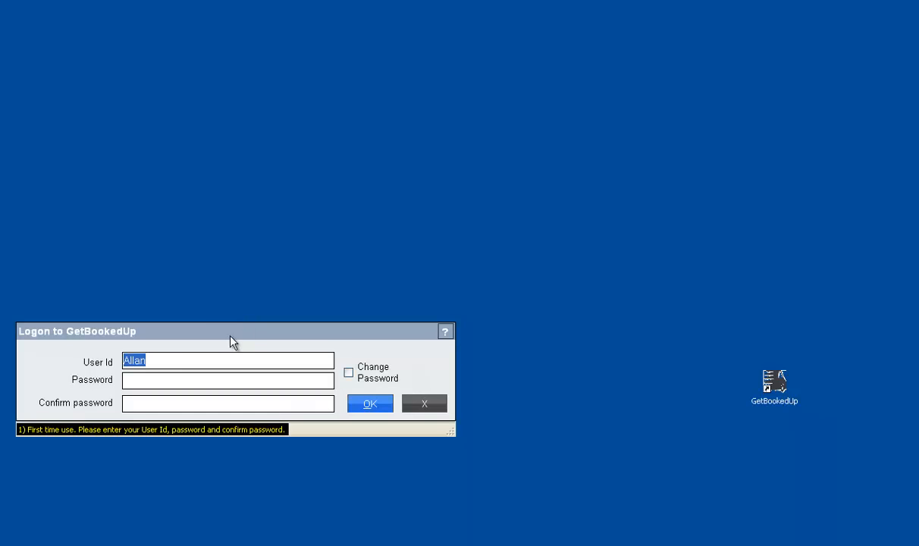
Type the new logon password and its confirmation, correcting the mistyped confirmation
{"action": "left_click", "coordinate": [157, 381]}
{"action": "type", "text": "************"}
{"action": "key", "text": "BackSpace"}
{"action": "key", "text": "BackSpace"}
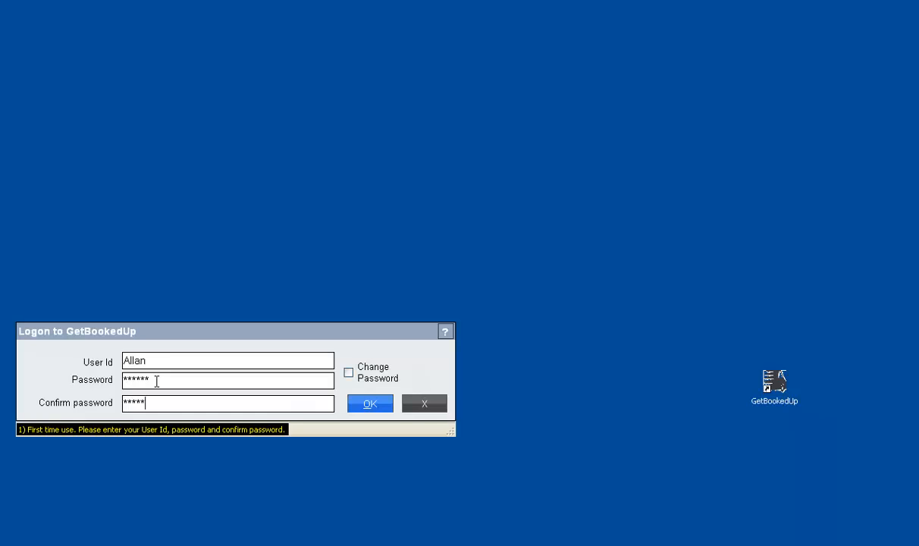
{"action": "key", "text": "BackSpace"}
{"action": "key", "text": "BackSpace"}
{"action": "key", "text": "BackSpace"}
{"action": "key", "text": "BackSpace"}
{"action": "type", "text": "******"}
Confirm the Logon dialog with OK and answer Yes to the Monthly Automatic Licence Update Verification
{"action": "left_click", "coordinate": [368, 406]}
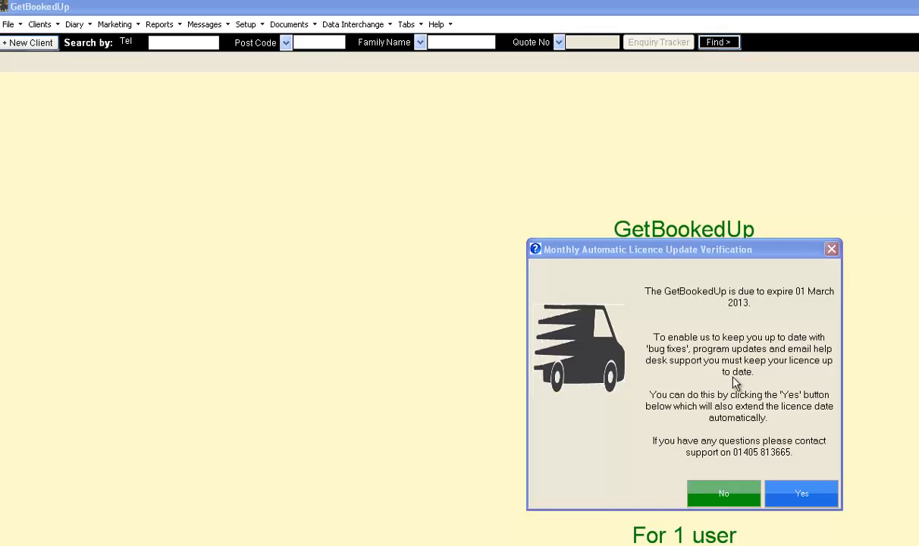
{"action": "left_click", "coordinate": [798, 494]}
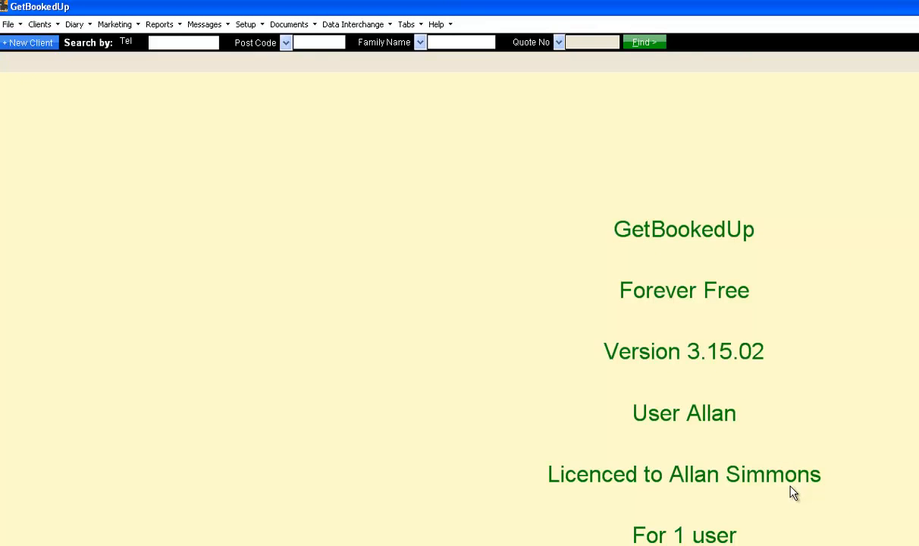